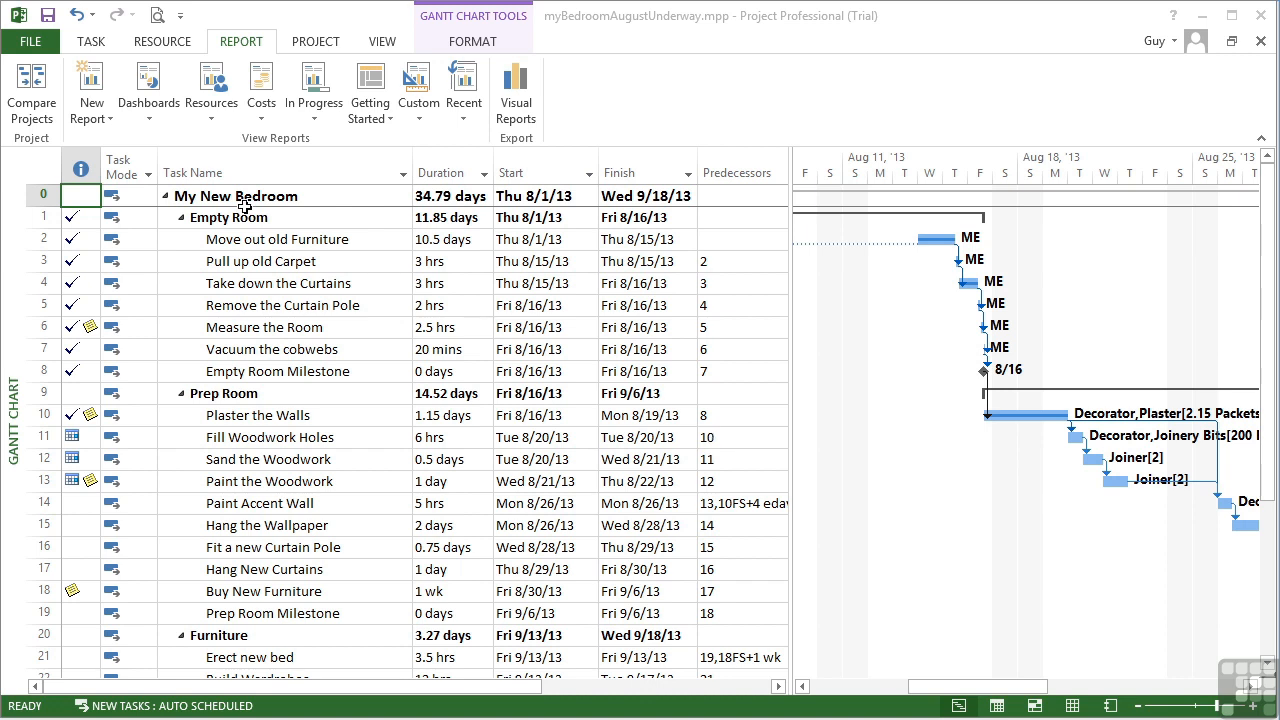
Create a new Chart report named with the user's name followed by 'Cost Chart'
left_click(108, 122)
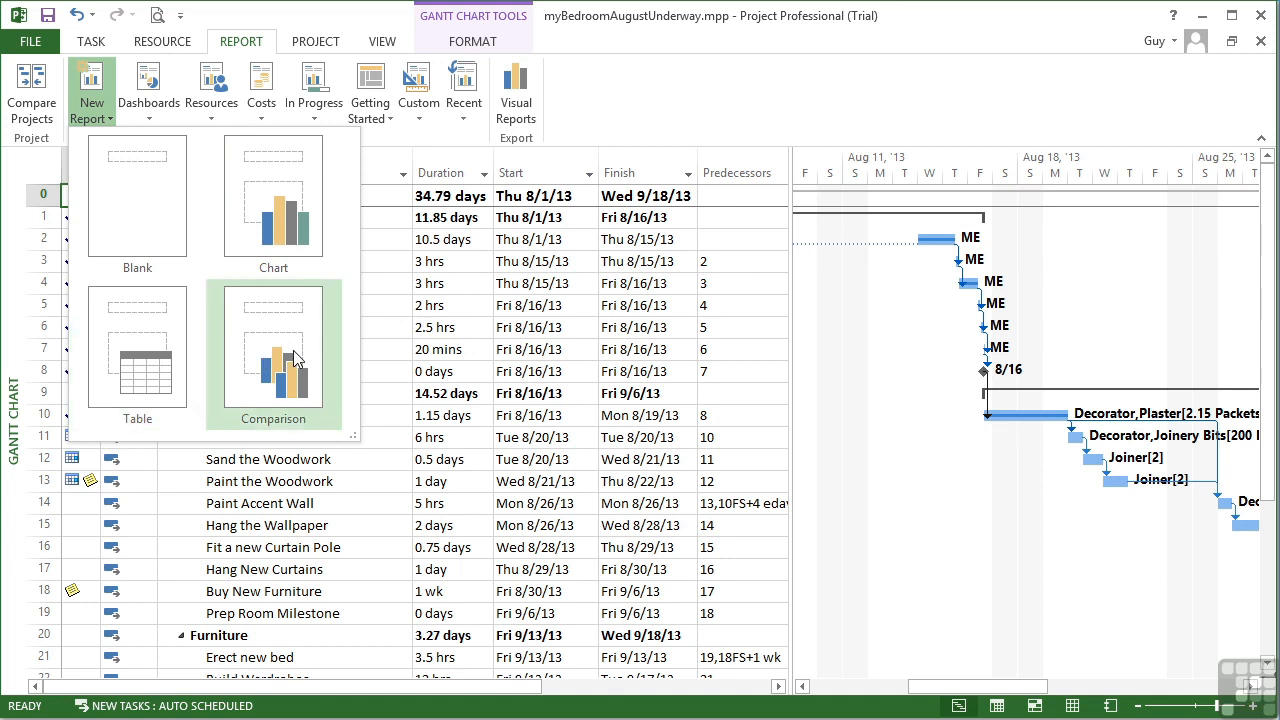
left_click(278, 226)
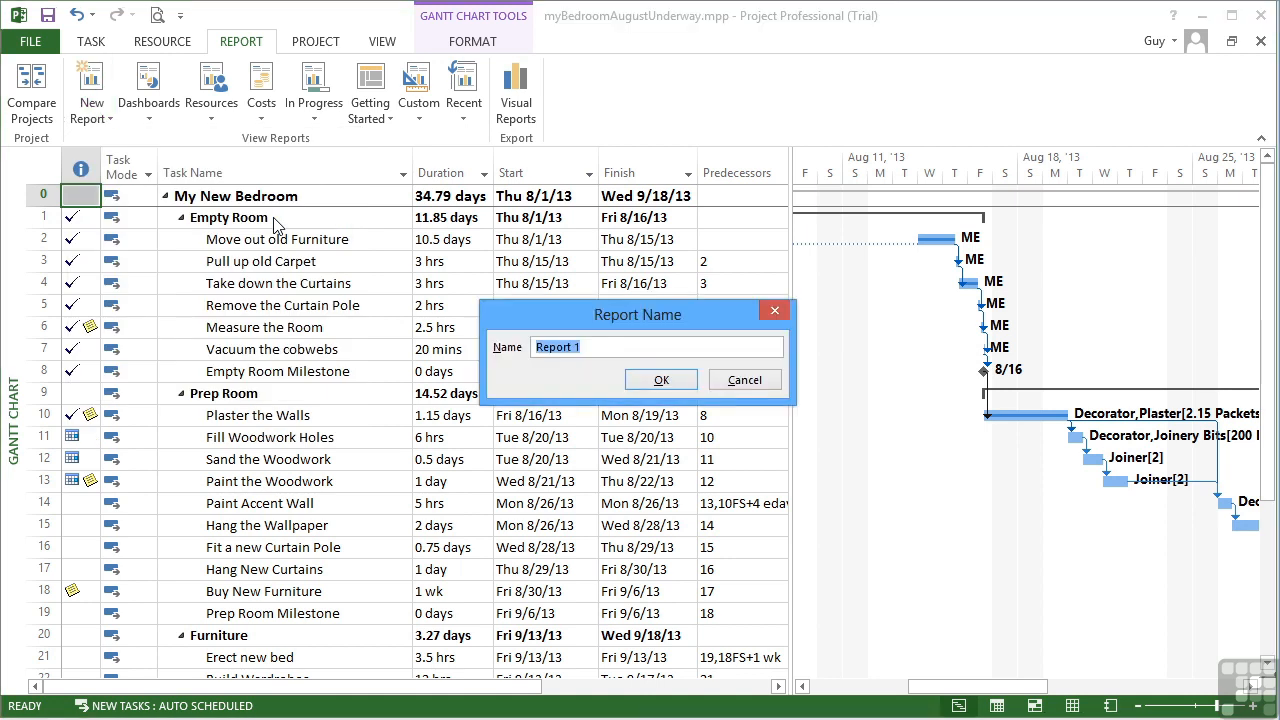
type("Guy Chart")
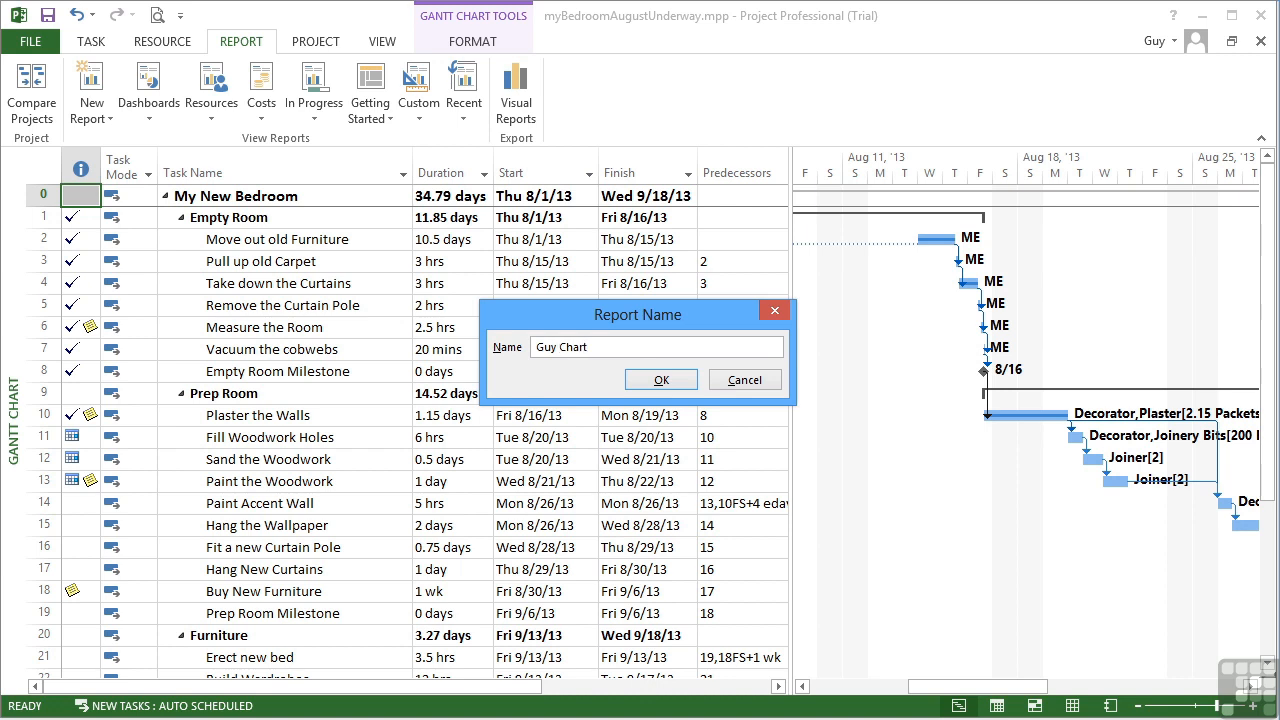
type("Cost")
left_click(661, 380)
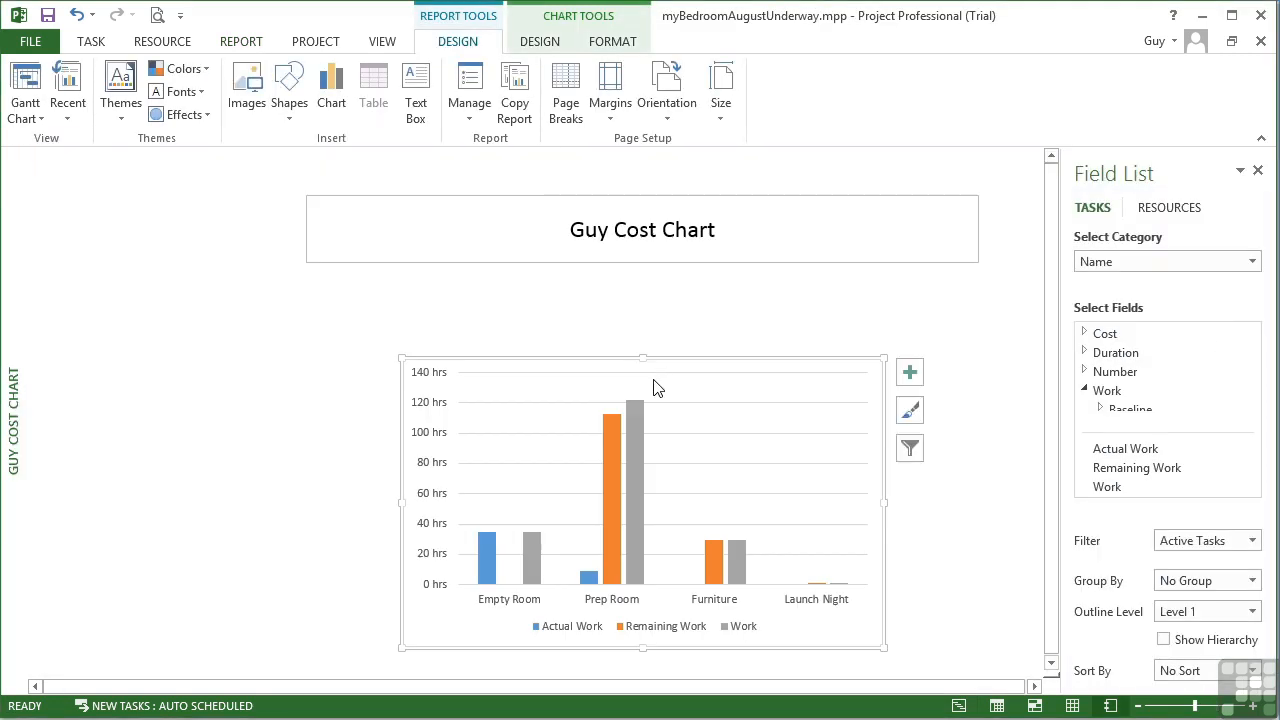
Edit the report title to read 'Cost Chart My Bedroom'
left_click(675, 232)
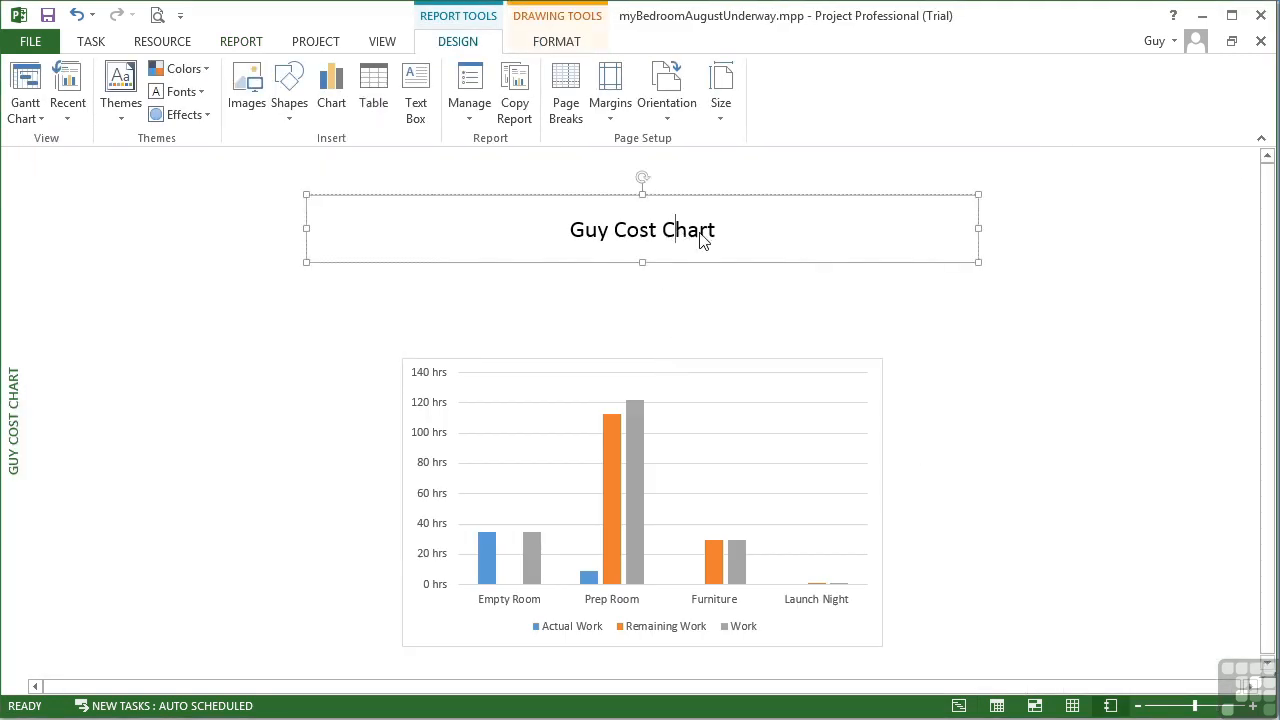
double_click(592, 232)
key("Delete")
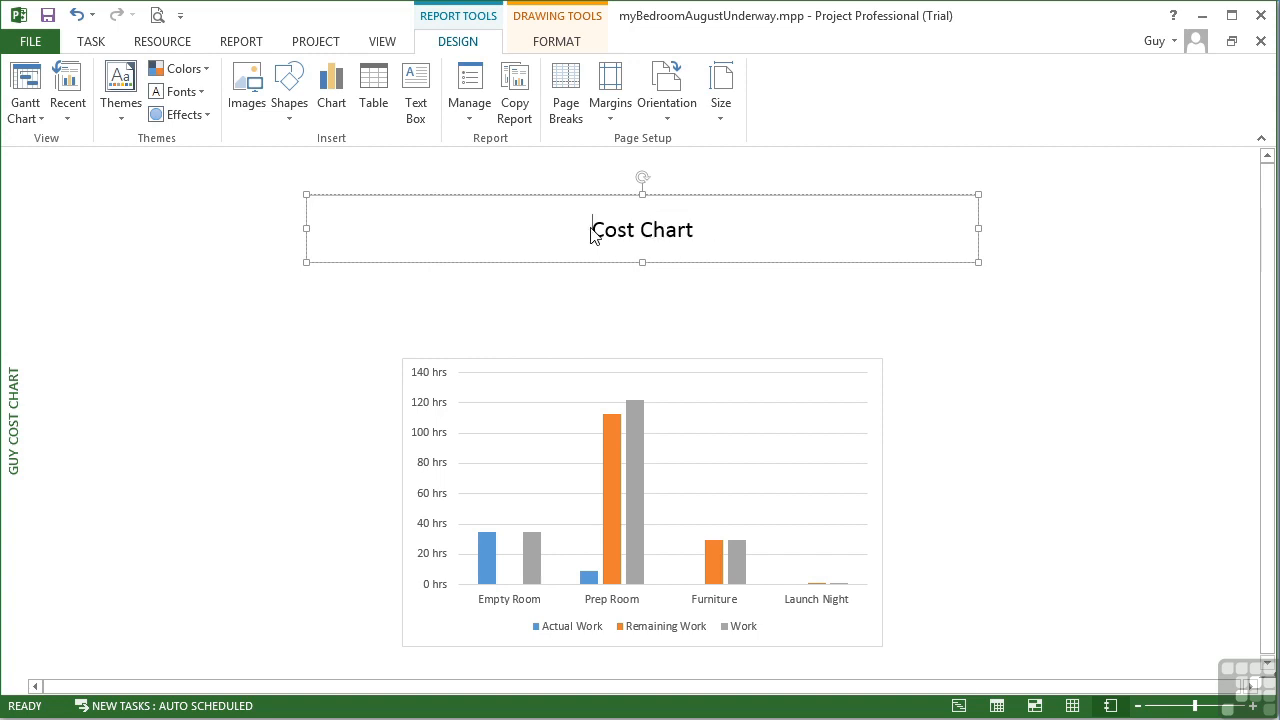
left_click(735, 240)
type("My Be")
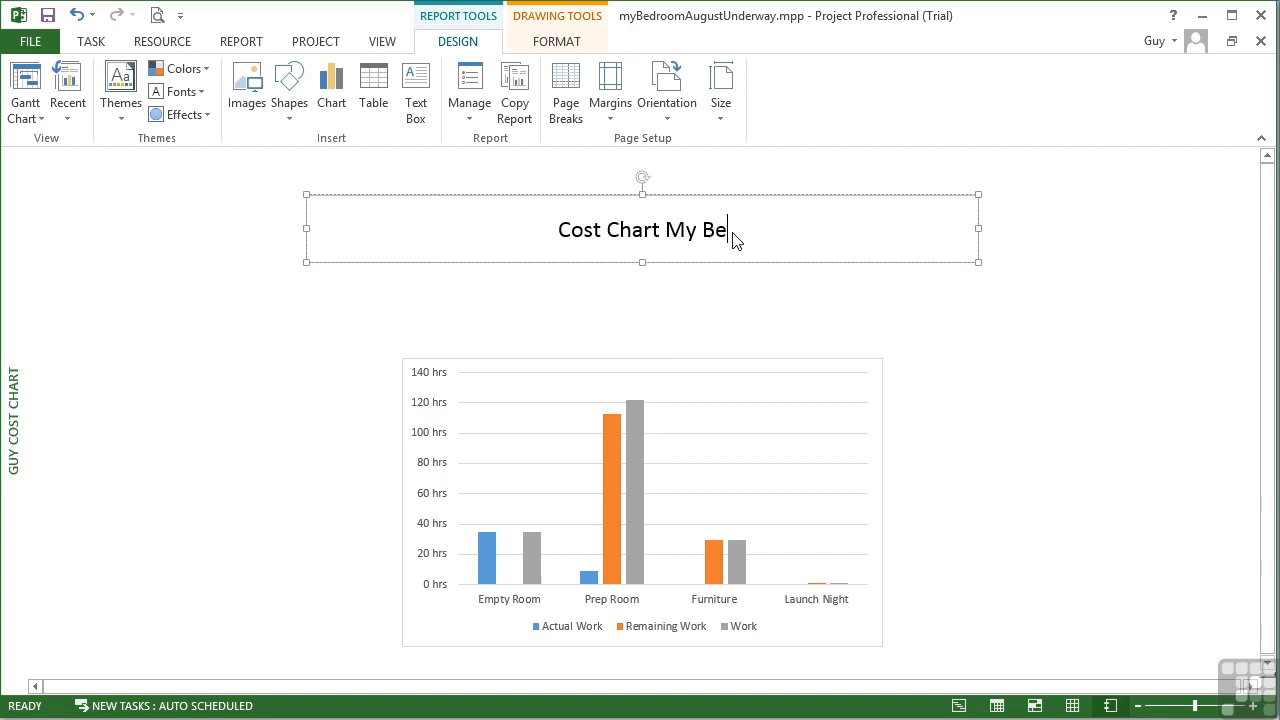
type("droom")
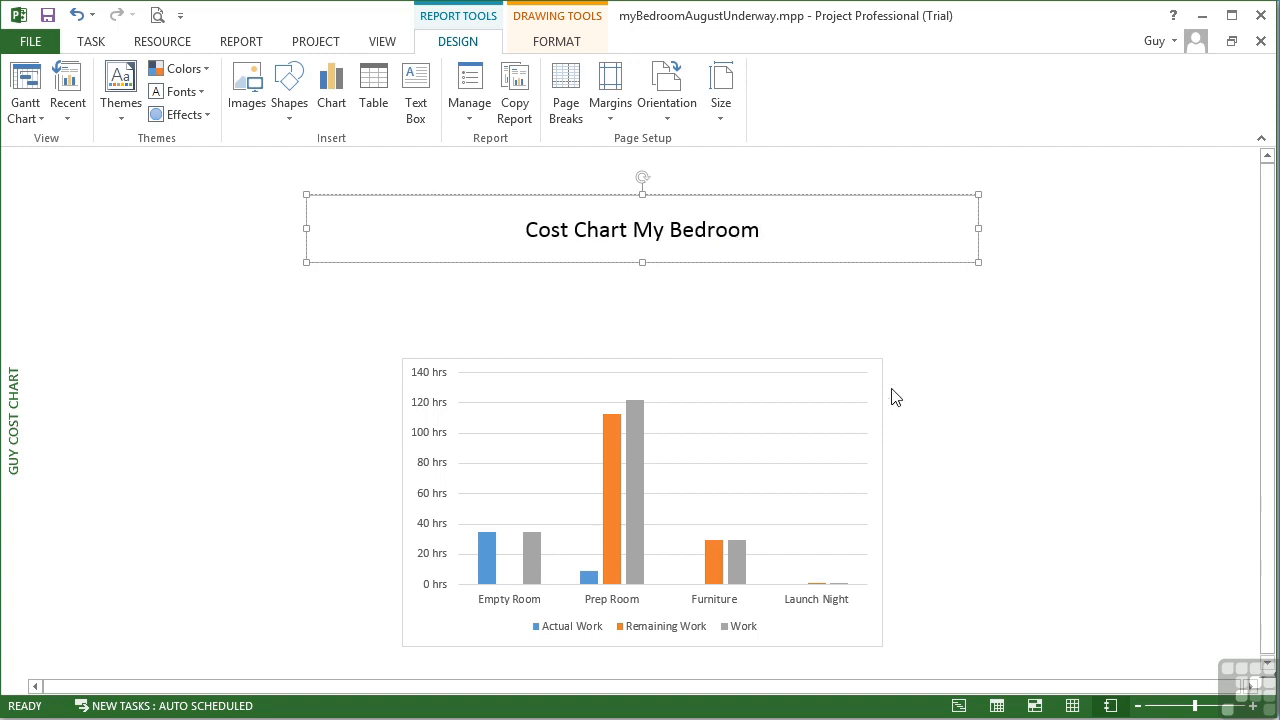
left_click(867, 395)
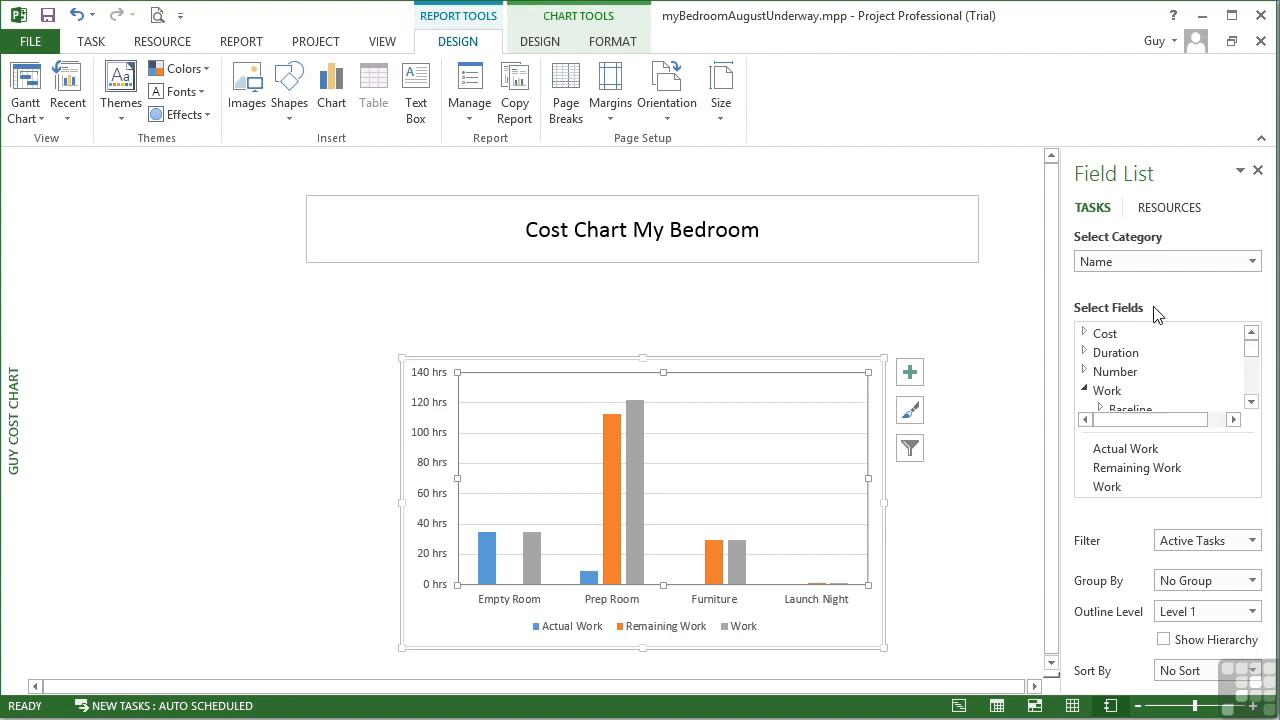
Remove the Actual Work, Remaining Work and Work fields from the chart
left_click(1251, 402)
left_click(1251, 402)
left_click(1251, 402)
left_click(1251, 402)
left_click(1115, 385)
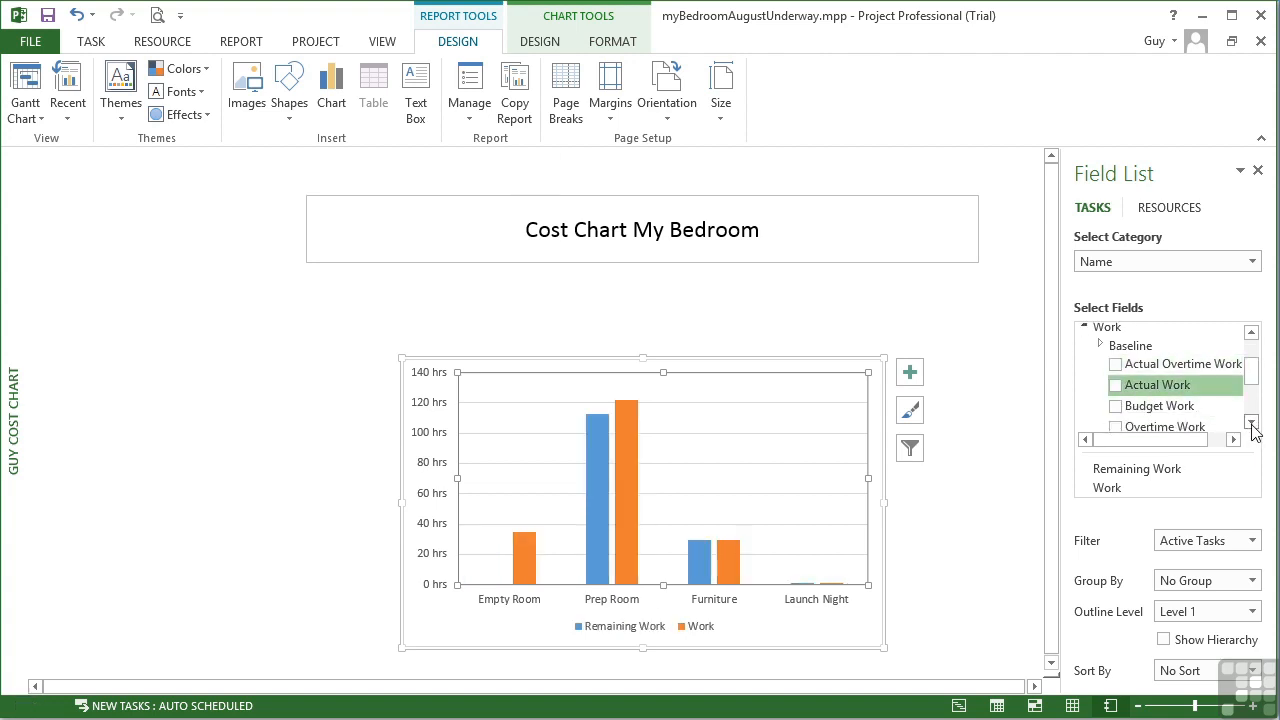
left_click(1100, 344)
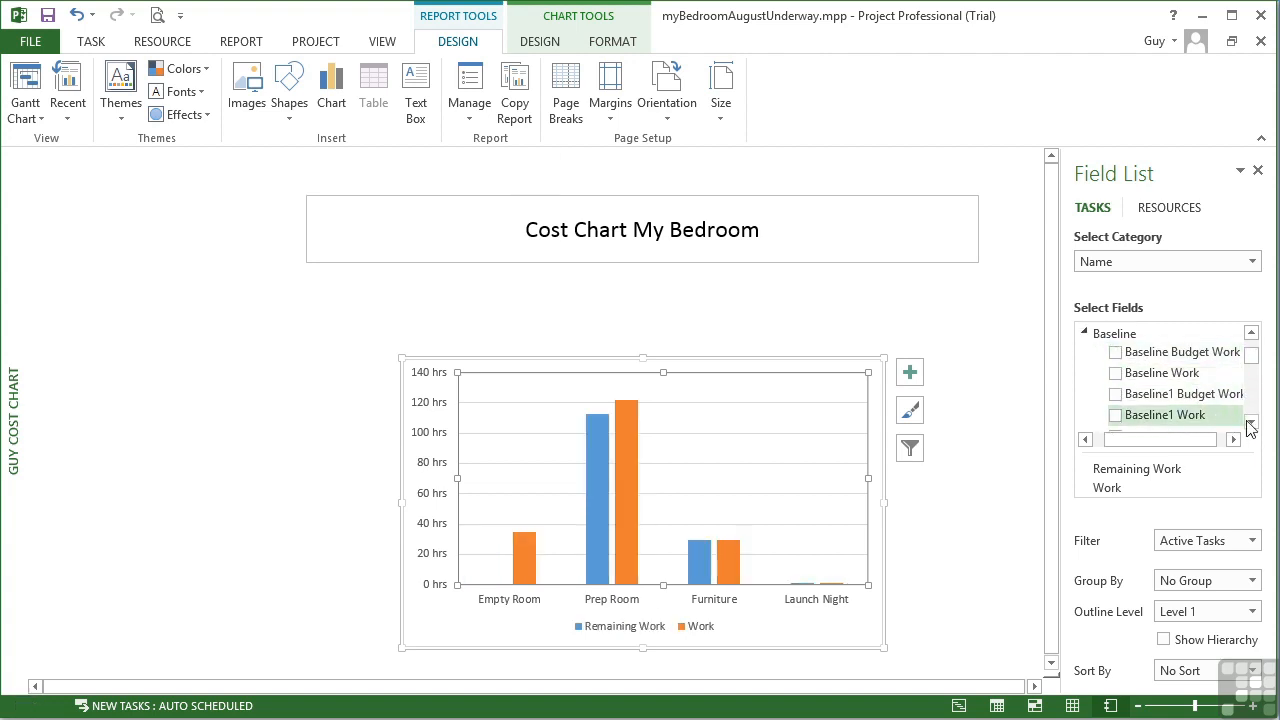
scroll(1130, 390, "down", 3)
scroll(1150, 392, "up", 3)
left_click(1085, 335)
scroll(1143, 393, "down", 2)
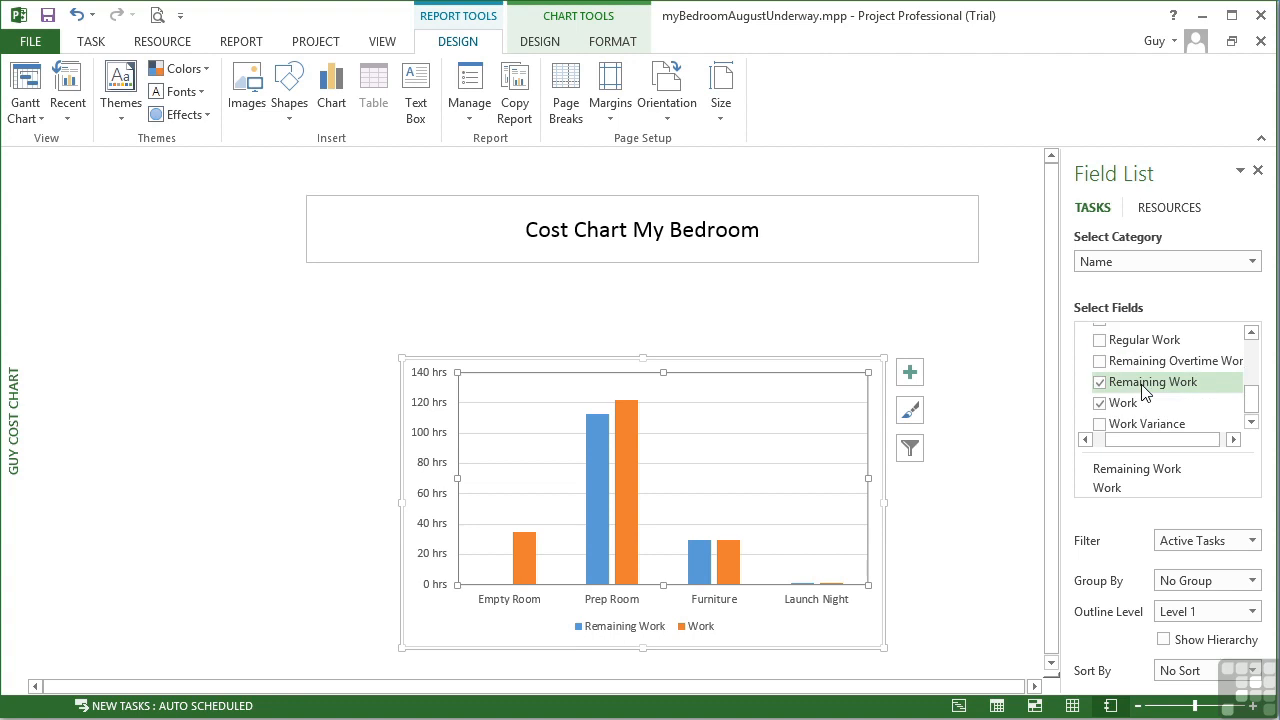
left_click(1100, 385)
left_click(1100, 419)
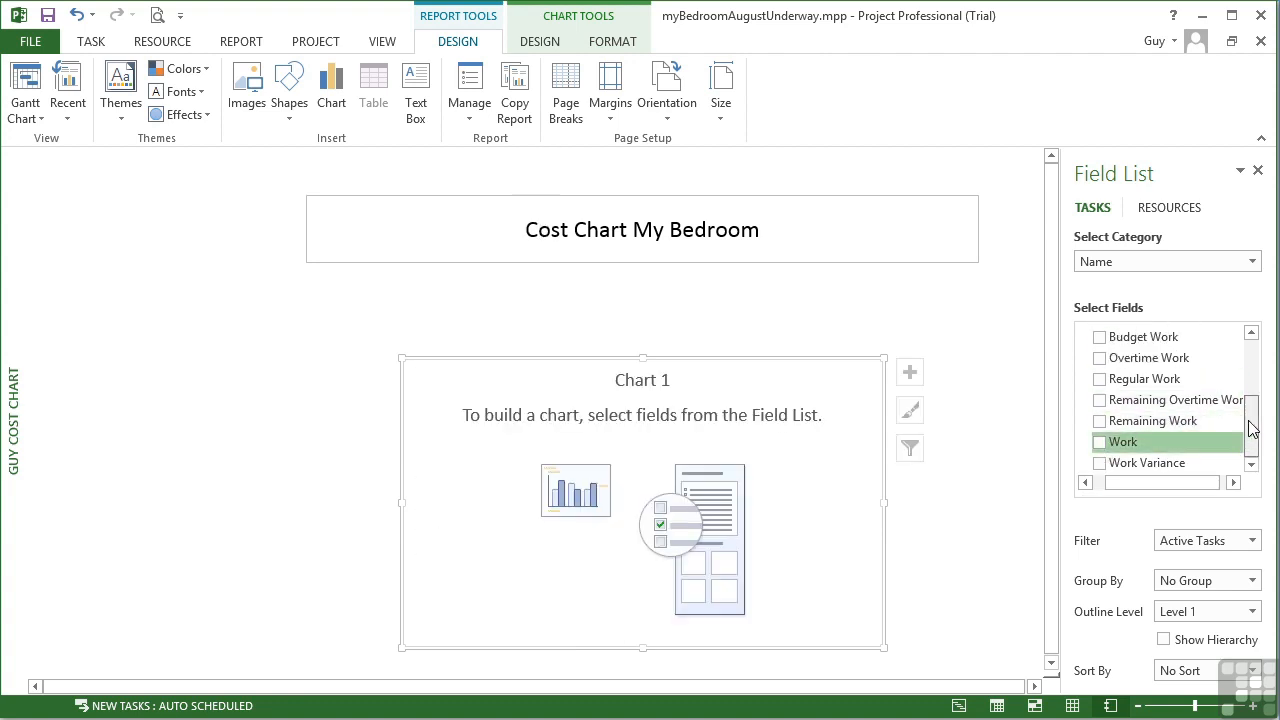
Add the Actual Cost, Baseline Cost and Cost fields from the Cost category to the chart
left_click_drag(1249, 437, 1249, 380)
left_click(1085, 409)
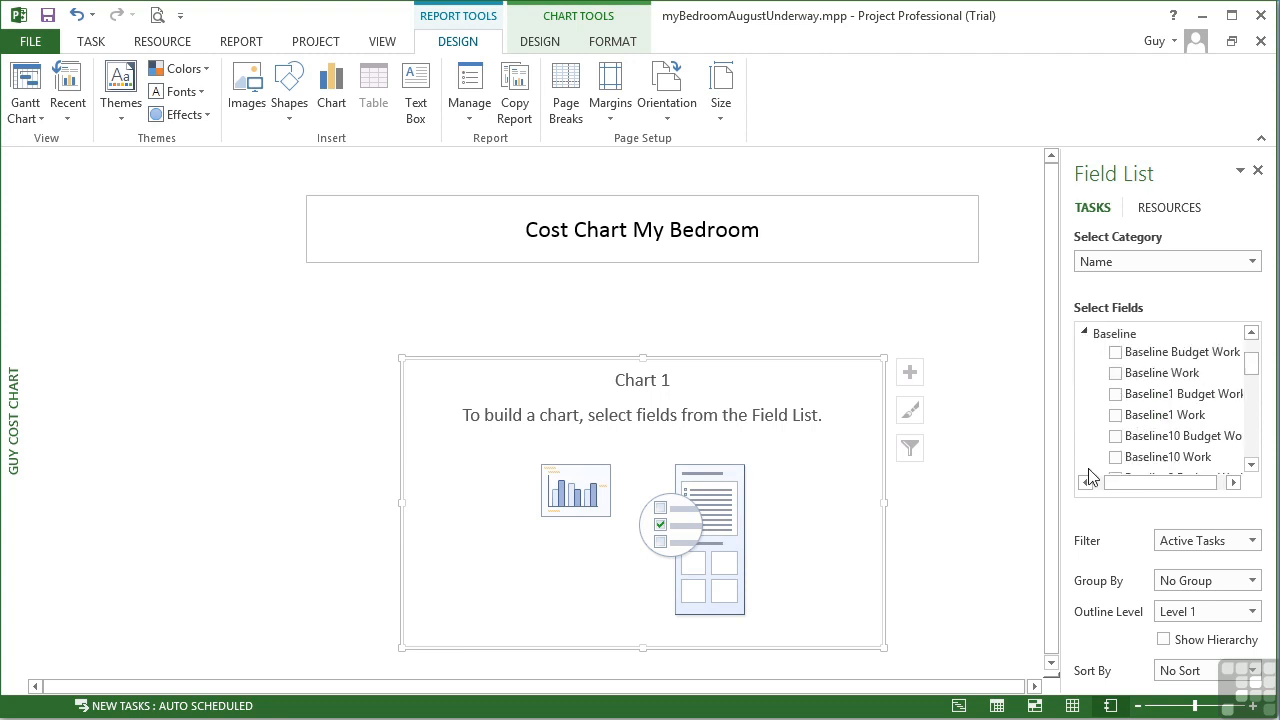
left_click(1250, 332)
left_click(1250, 332)
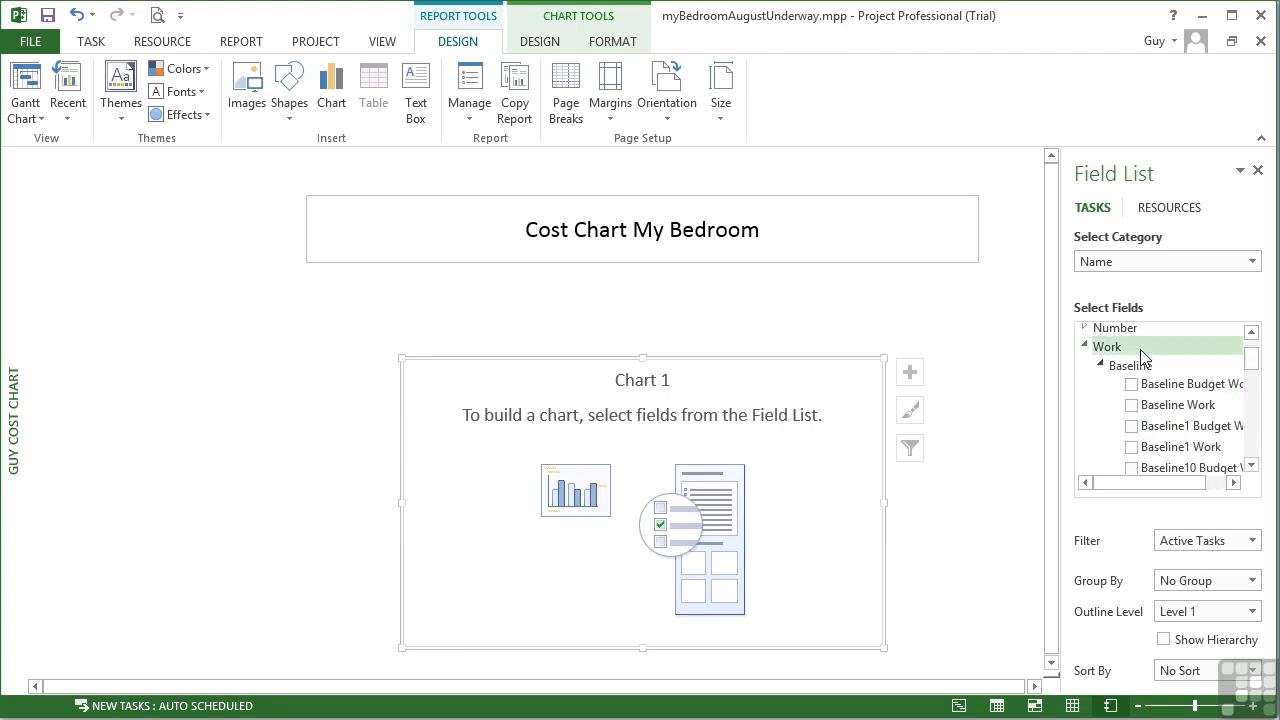
left_click(1090, 347)
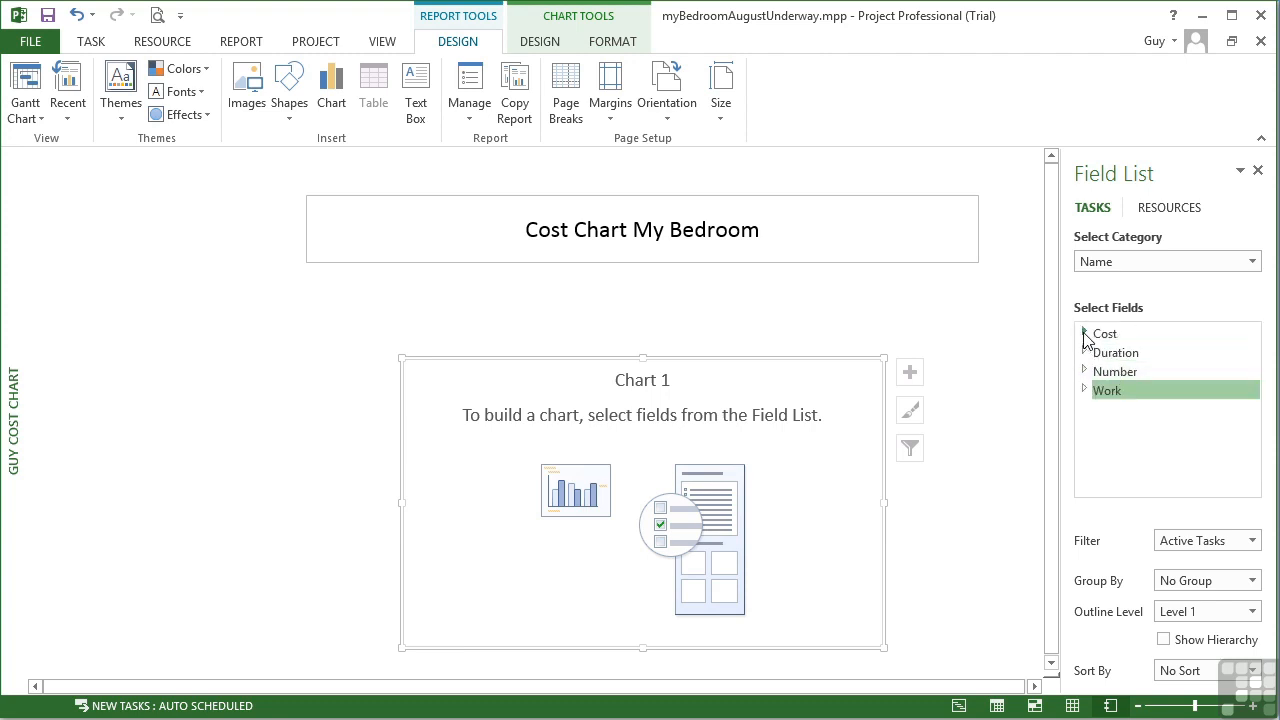
left_click(1085, 333)
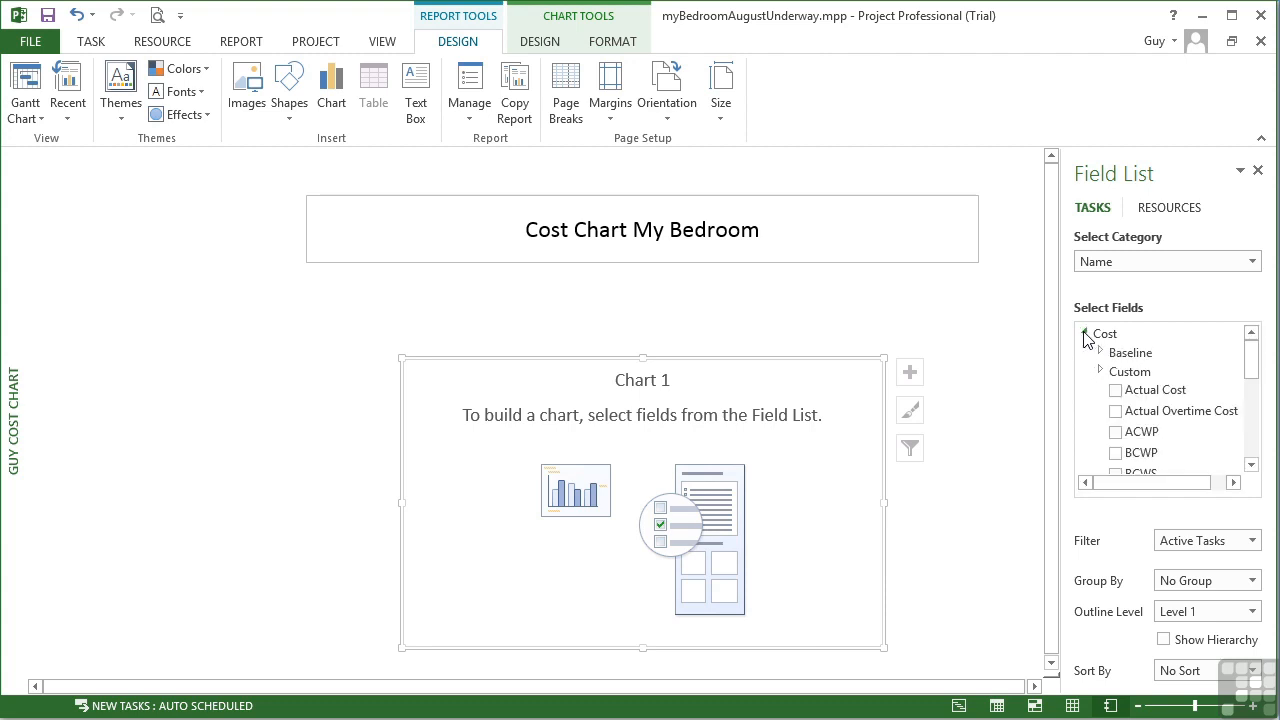
left_click(1116, 390)
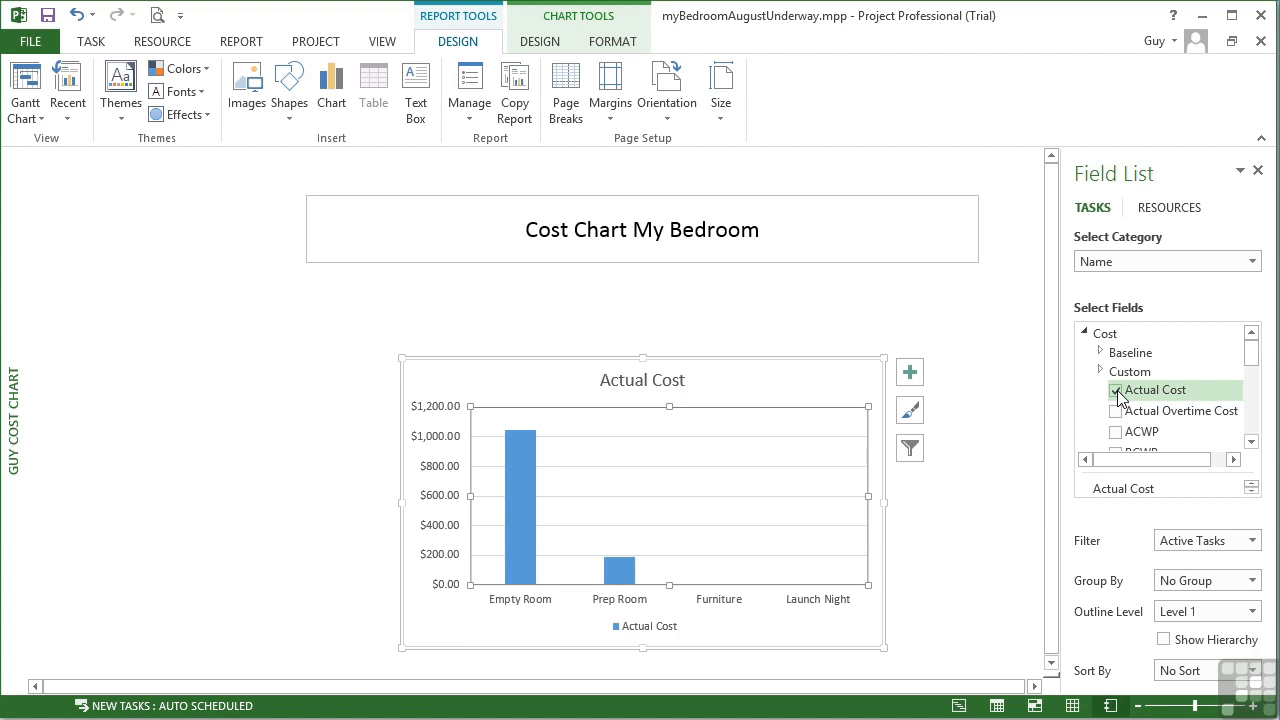
left_click(1101, 352)
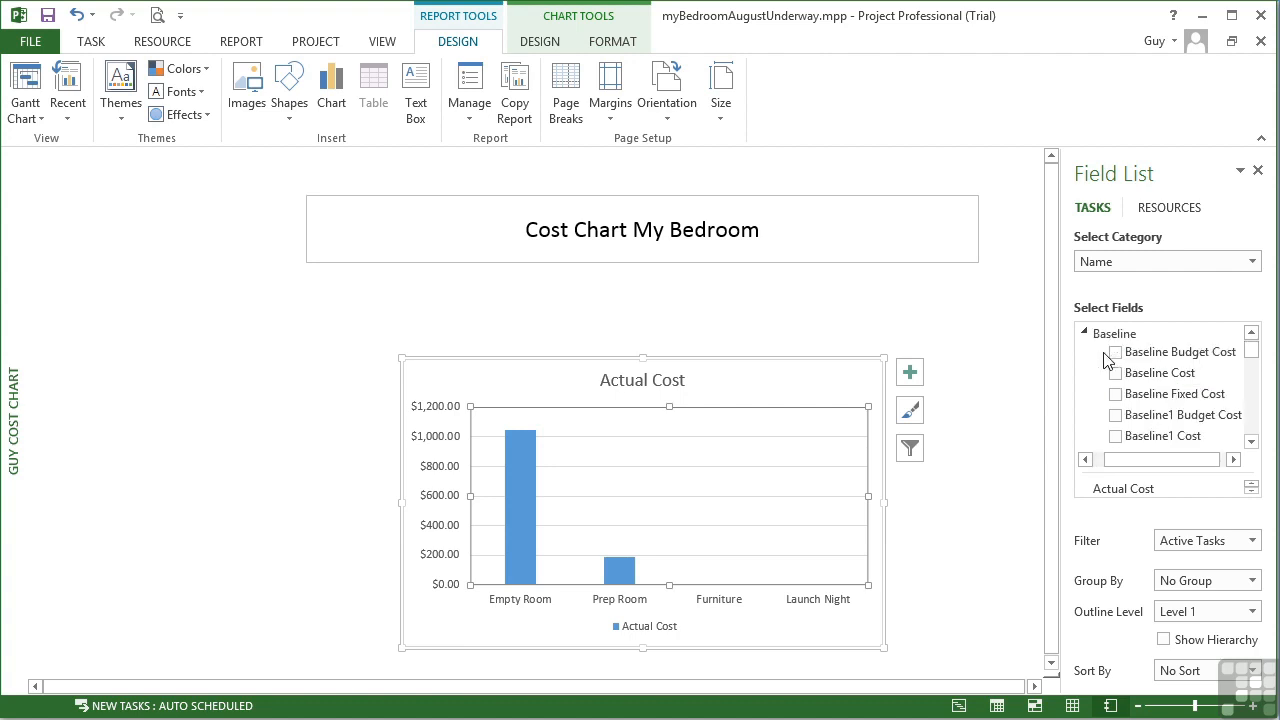
left_click(1116, 374)
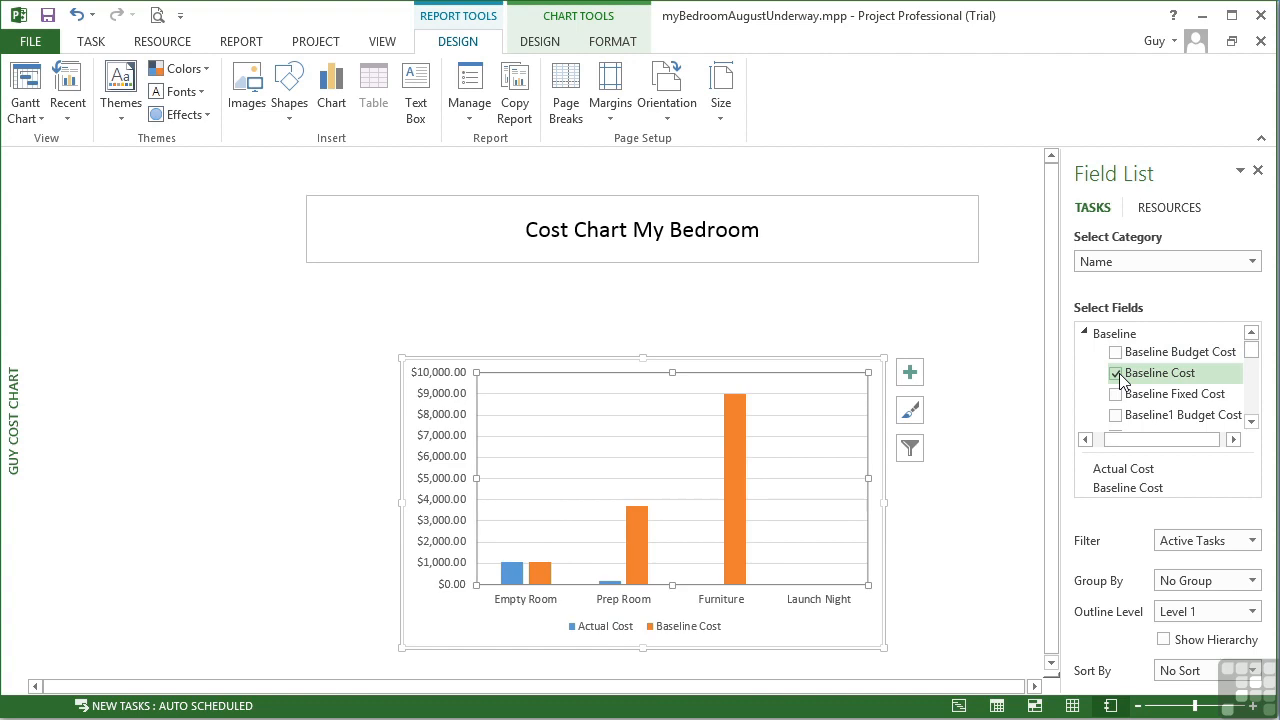
left_click(1084, 333)
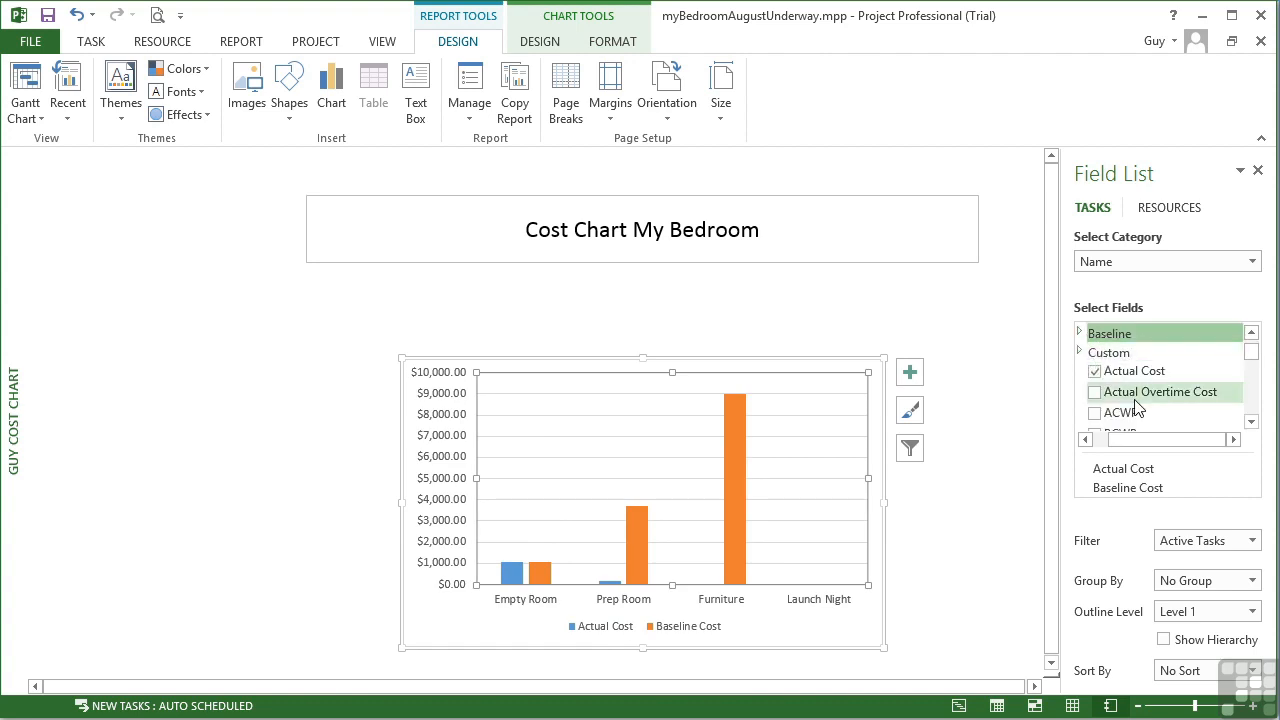
scroll(1137, 400, "down", 3)
scroll(1147, 385, "up", 1)
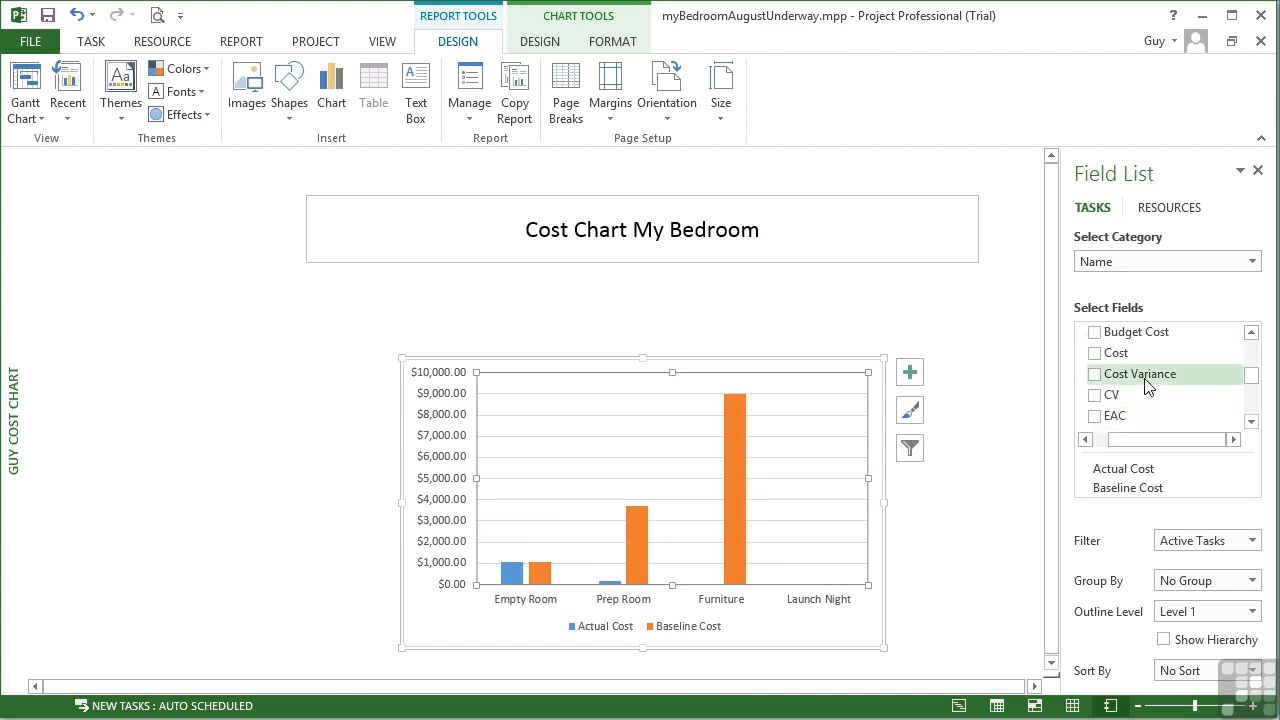
left_click(1095, 354)
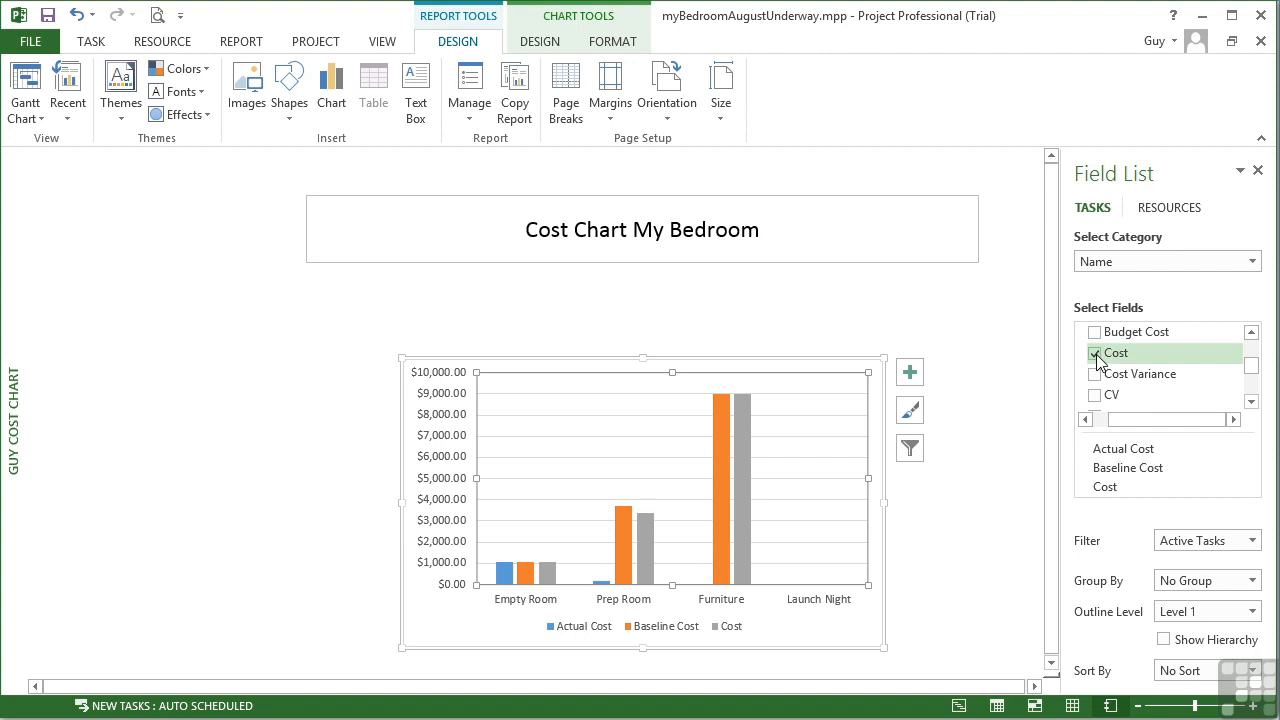
Filter the chart to Completed Tasks and set its outline level to Level 2
left_click(1252, 541)
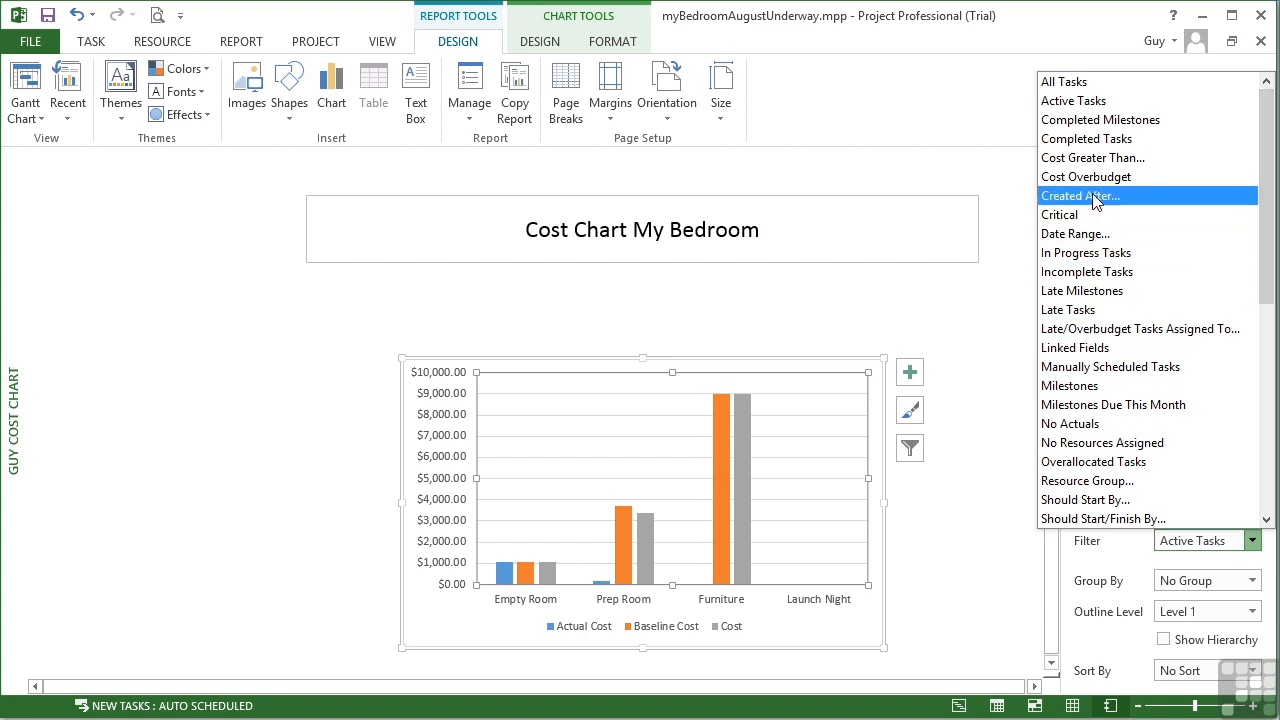
left_click(1096, 140)
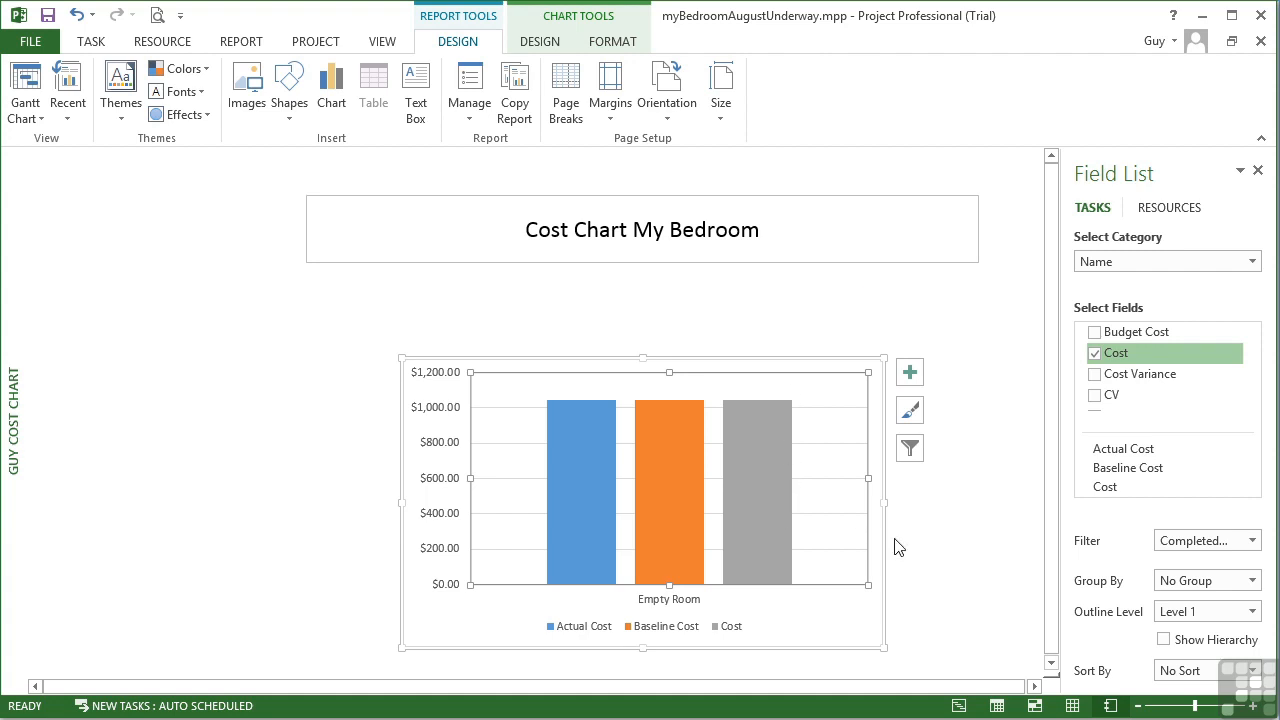
left_click(1251, 611)
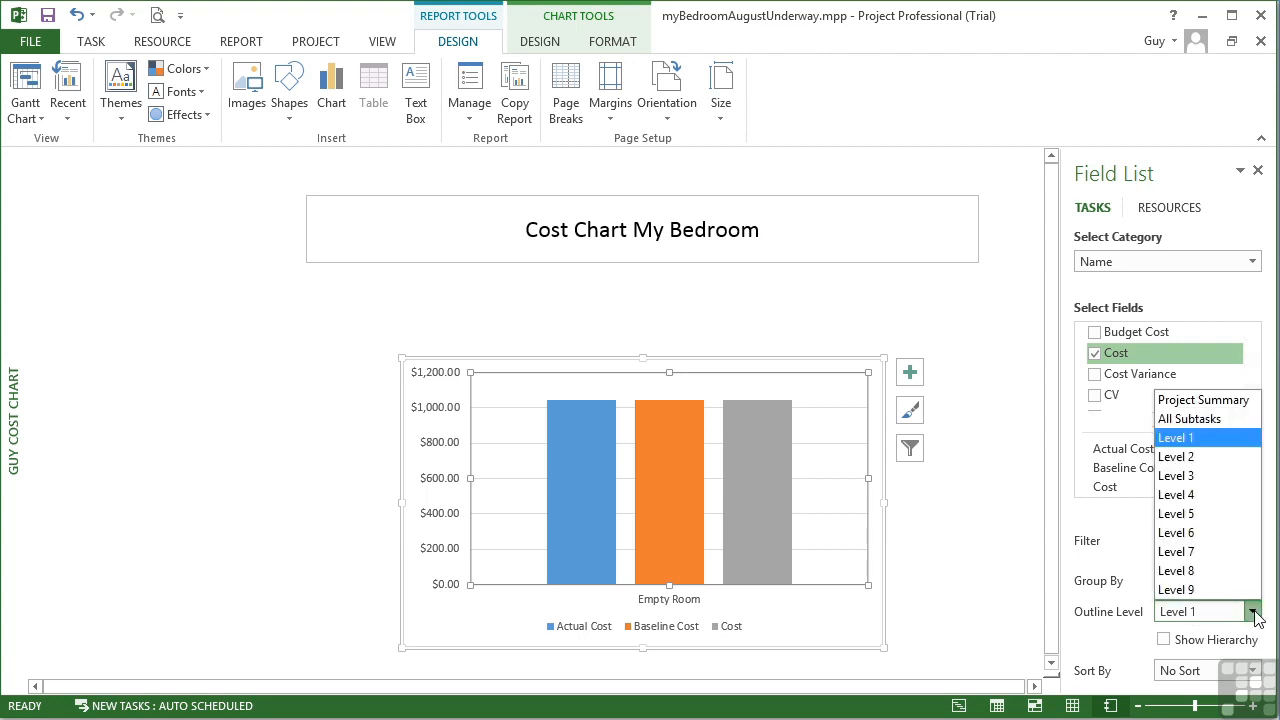
left_click(1212, 458)
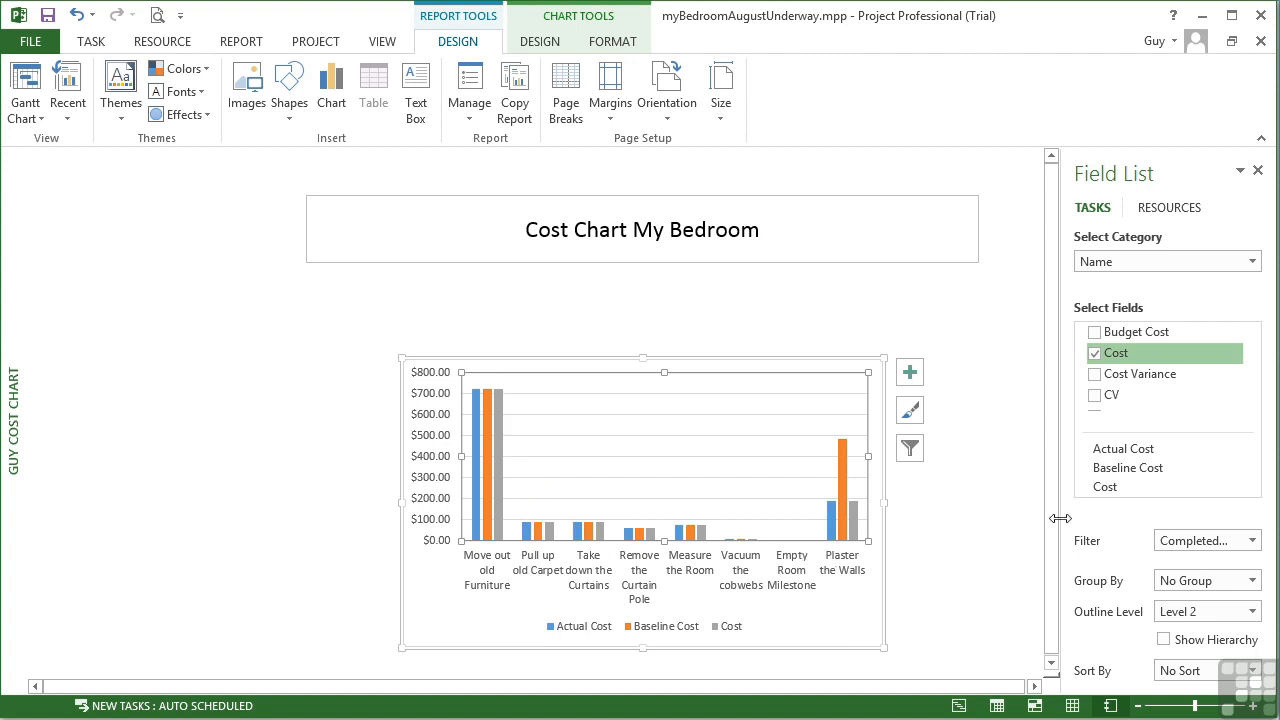
Set the chart filter to All Tasks
left_click(1257, 544)
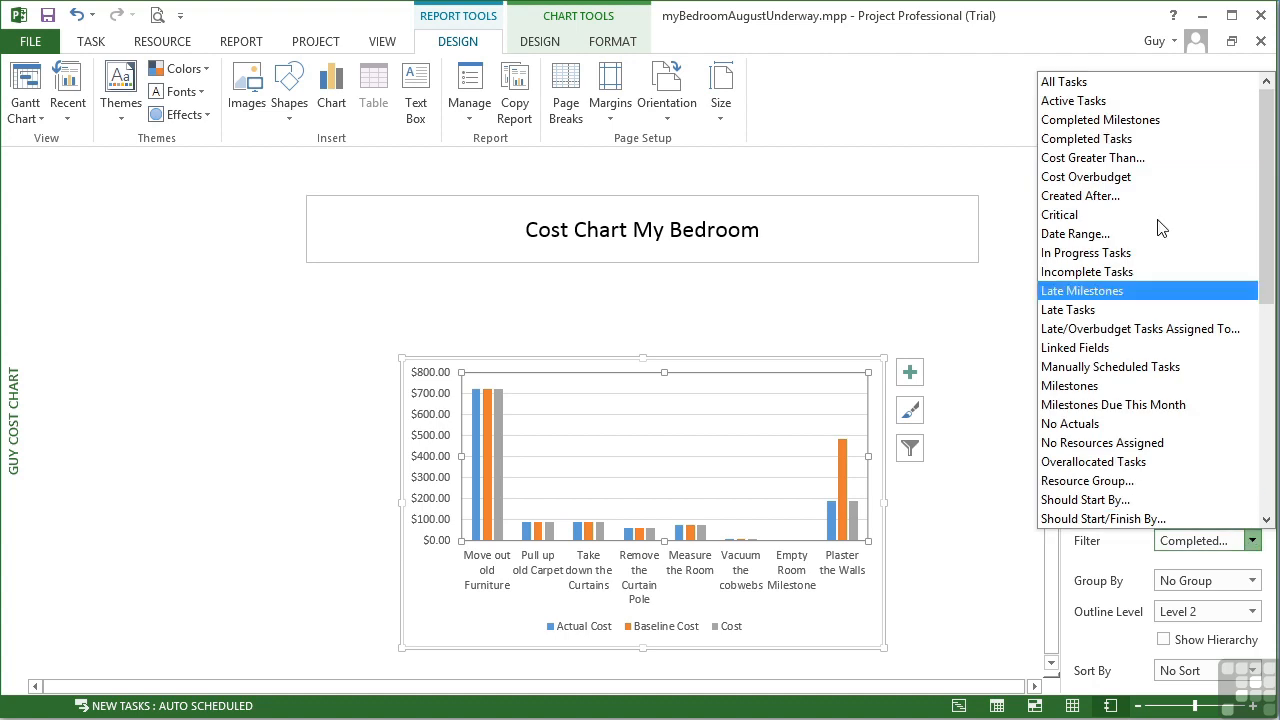
left_click(1083, 82)
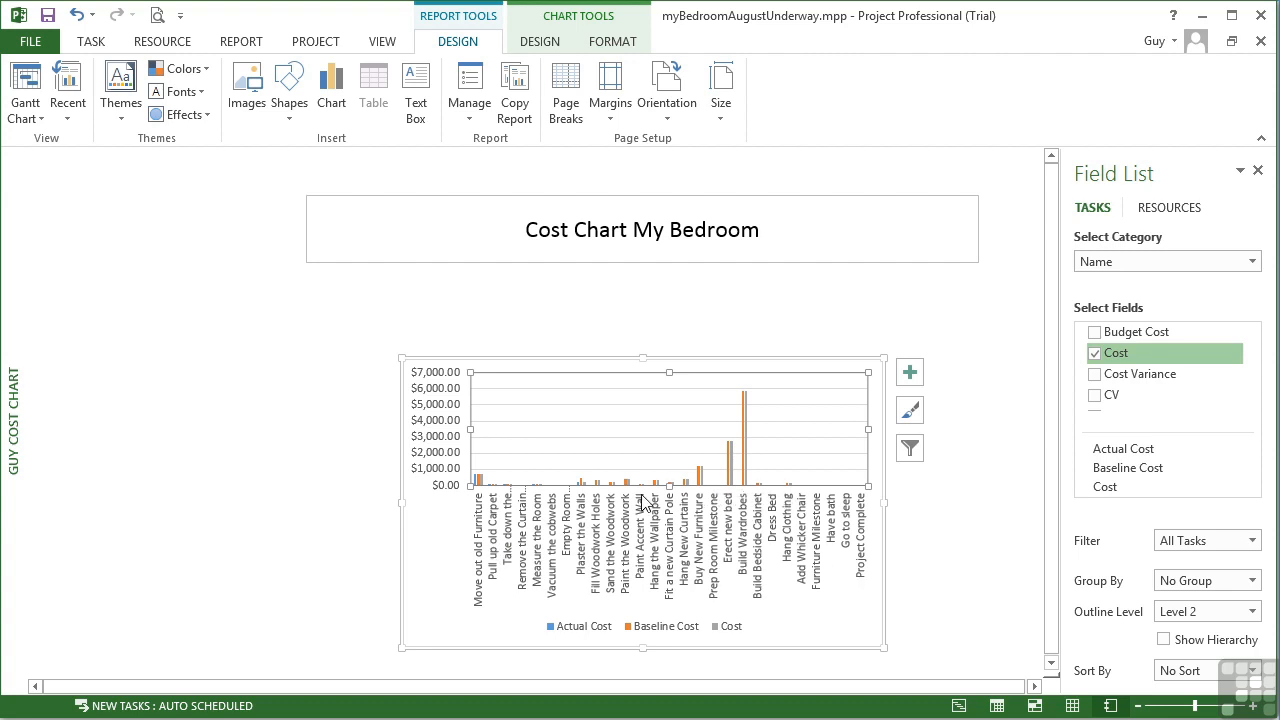
Set the chart filter to Critical
left_click(1251, 540)
left_click(1080, 215)
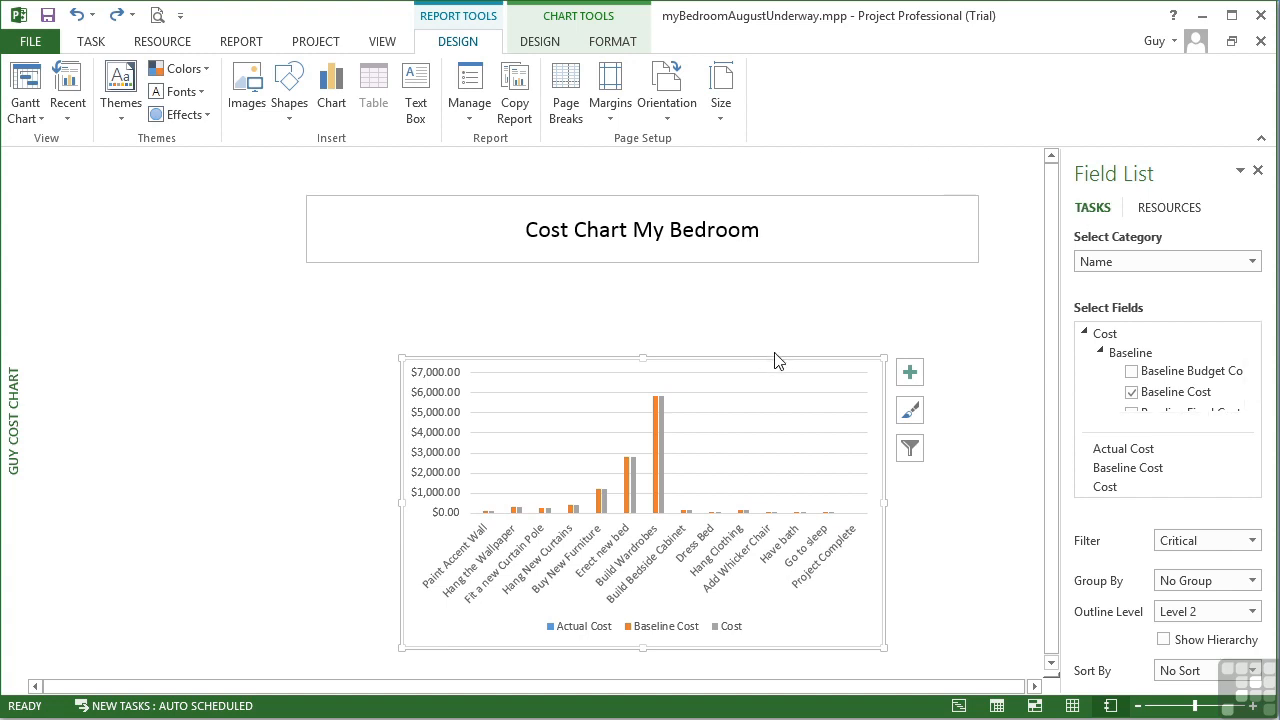
Try several chart styles and apply the light style with the legend above the plot
left_click(565, 22)
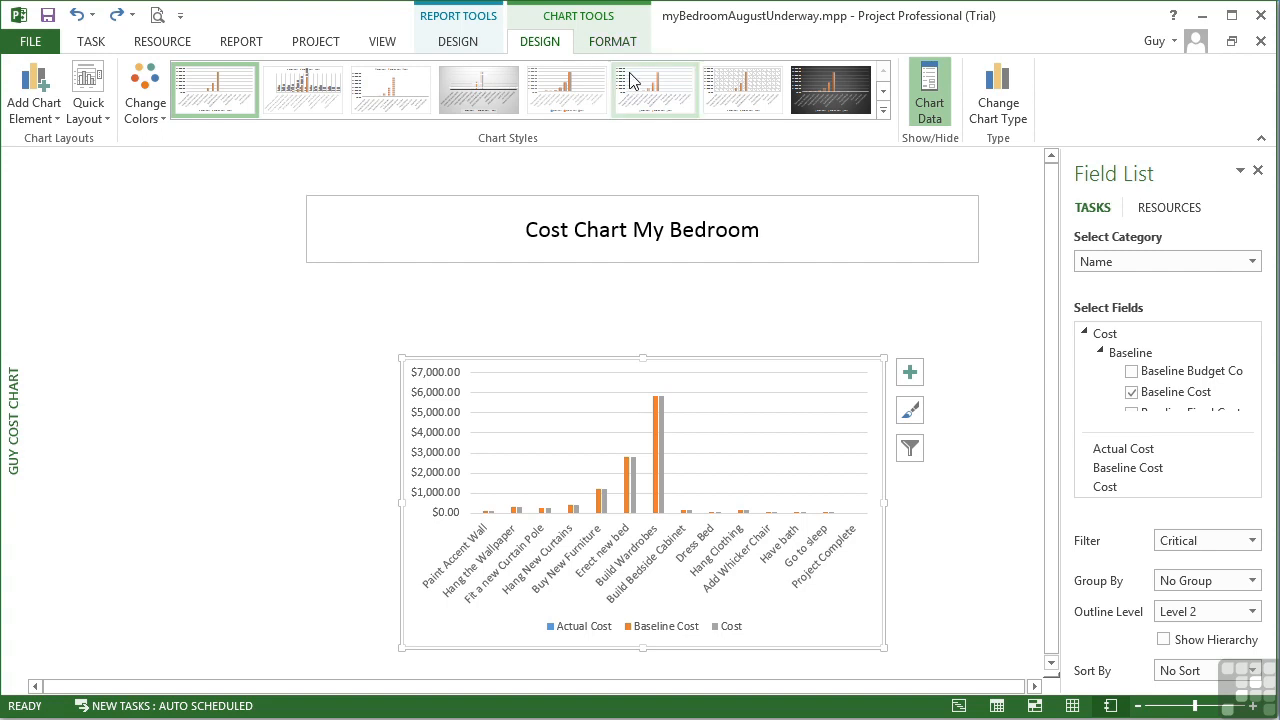
left_click(883, 110)
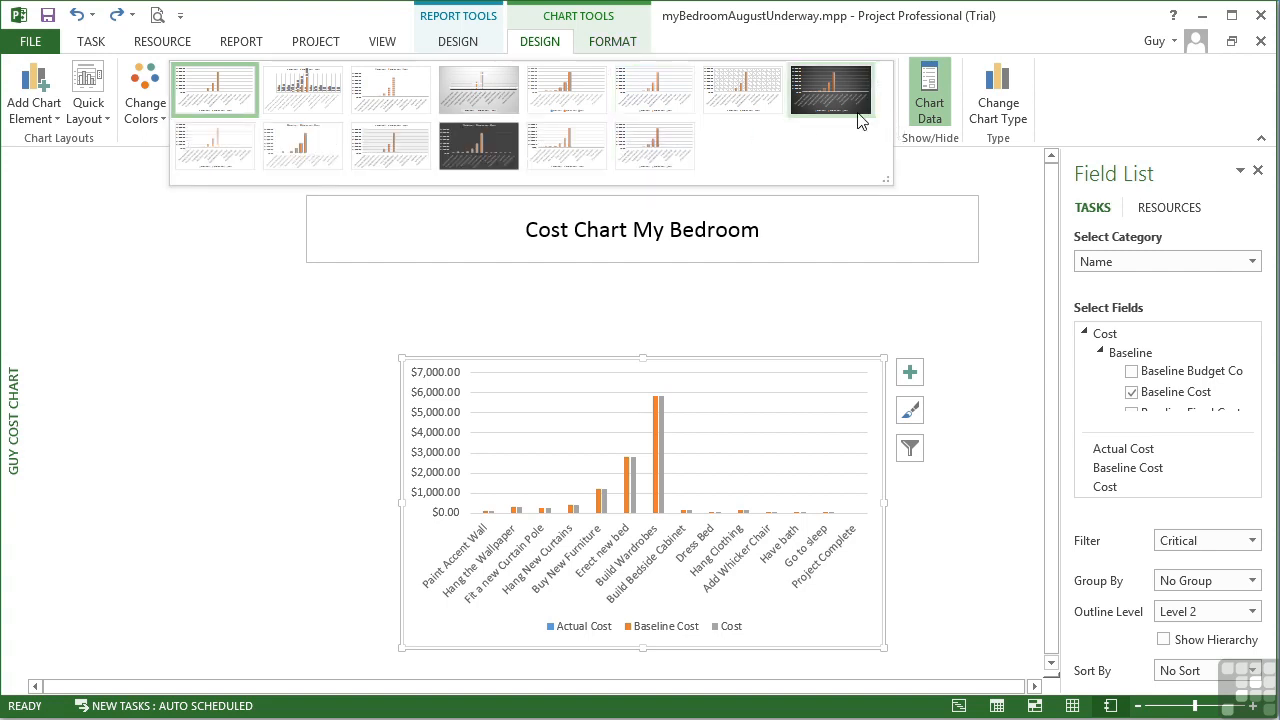
left_click(507, 133)
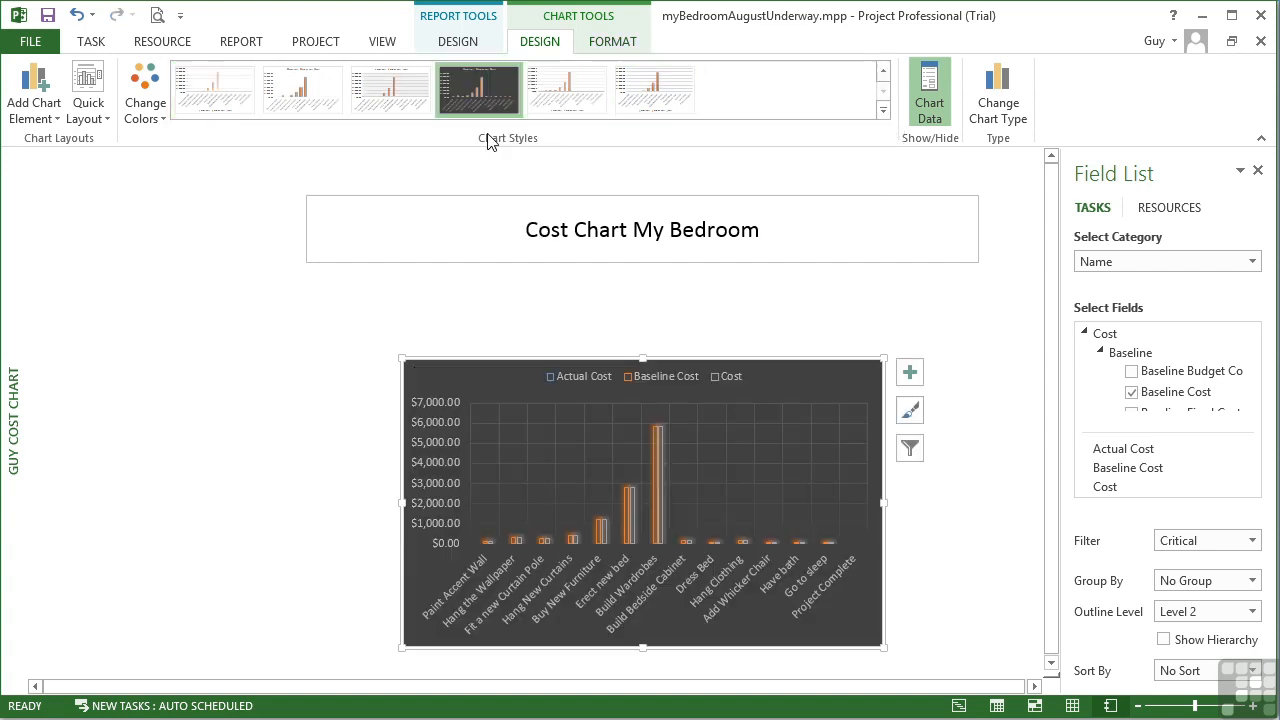
left_click(580, 95)
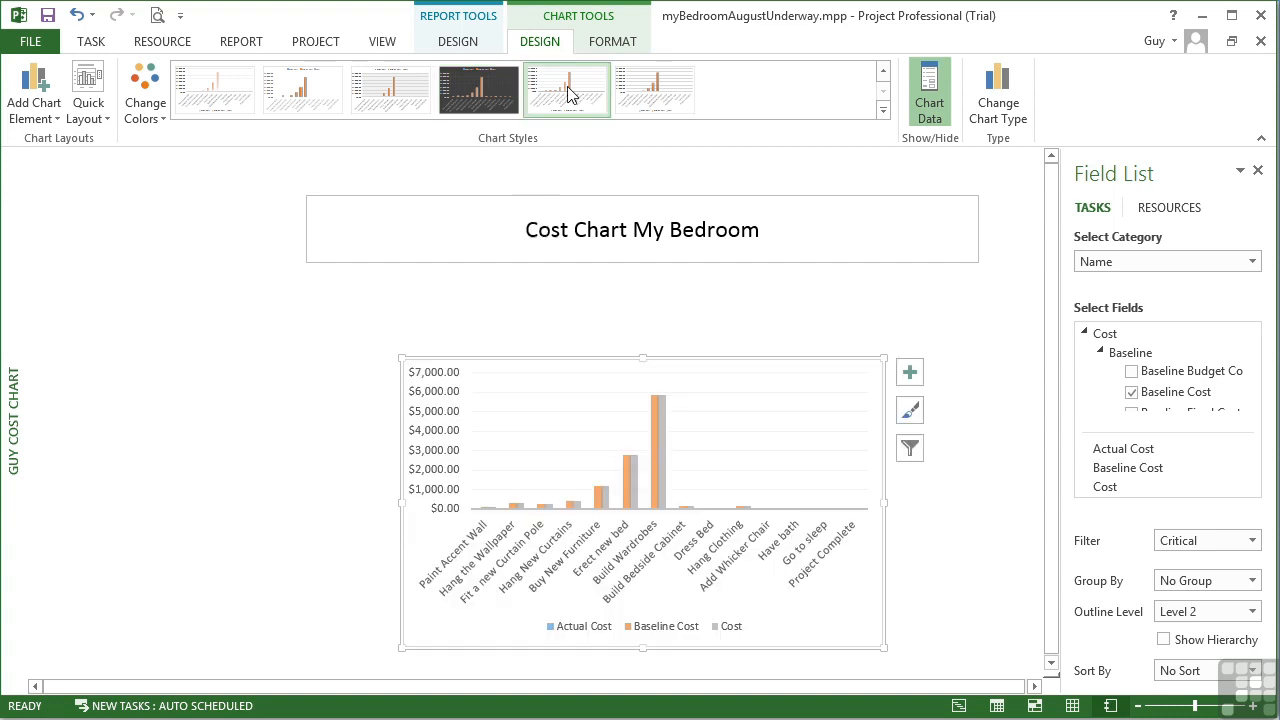
left_click(400, 88)
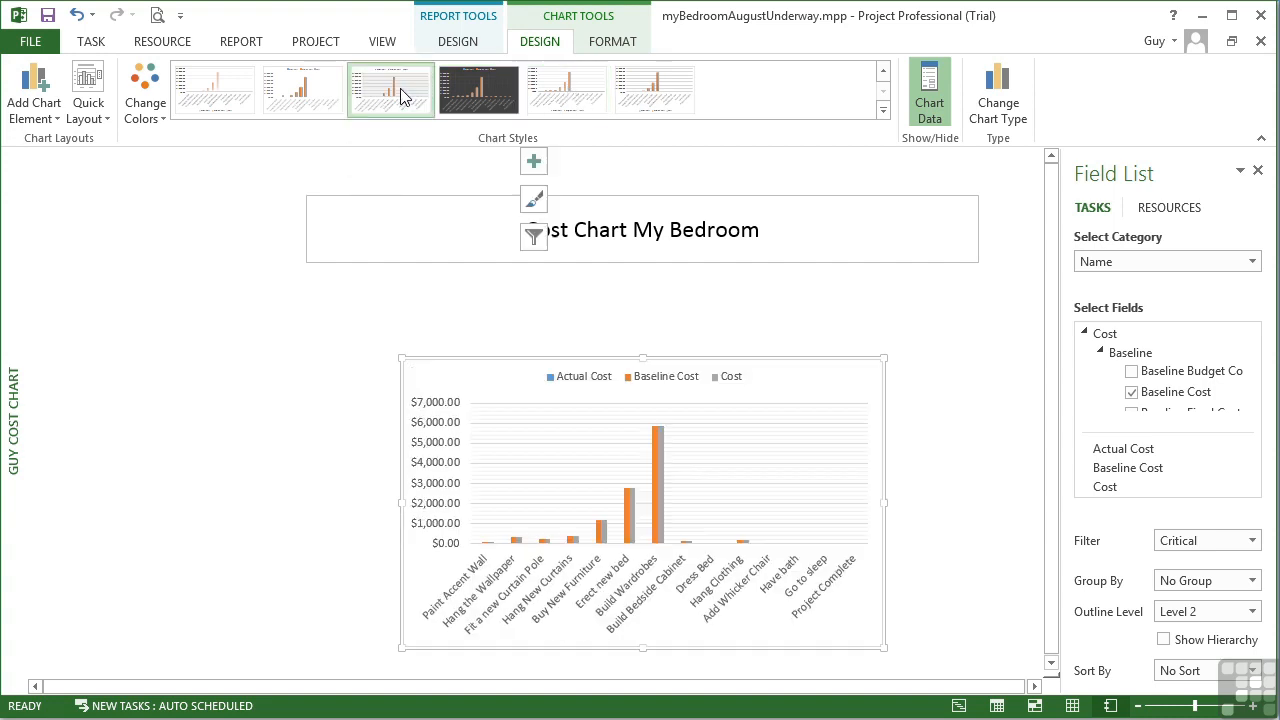
Apply the first chart style with the legend below the plot and switch to a monochromatic blue color palette
left_click(298, 98)
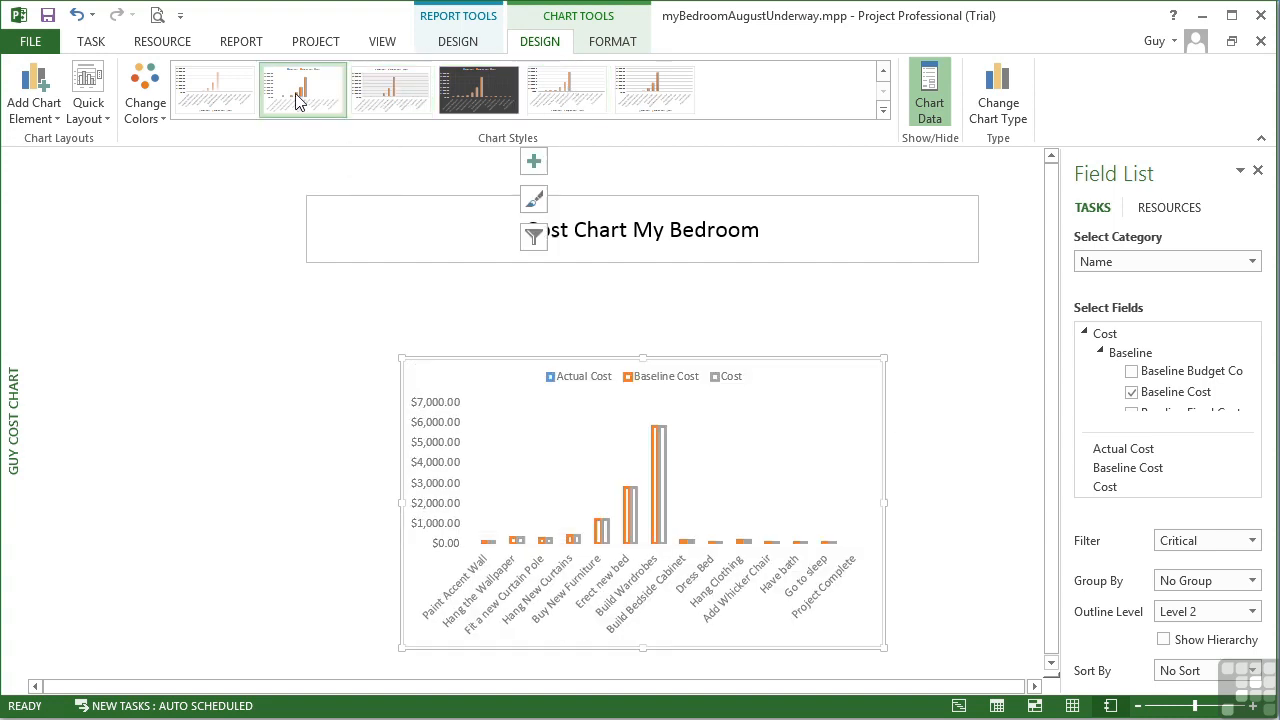
left_click(224, 100)
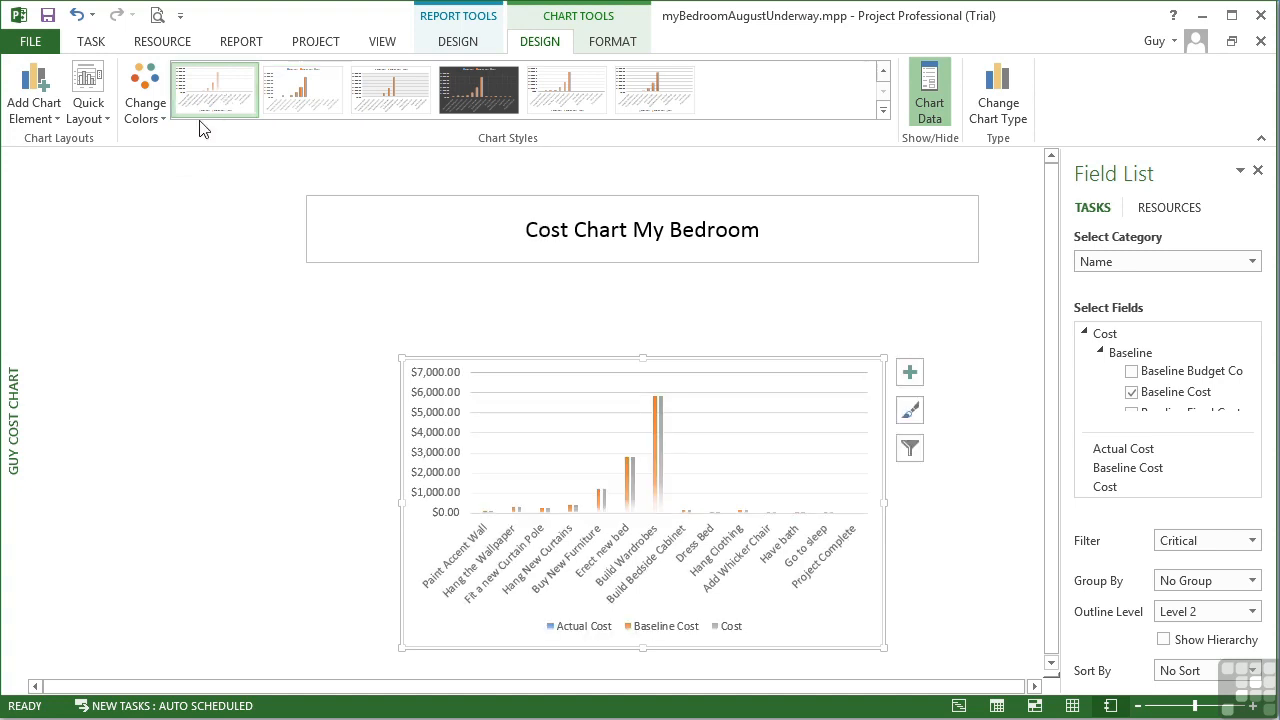
left_click(163, 119)
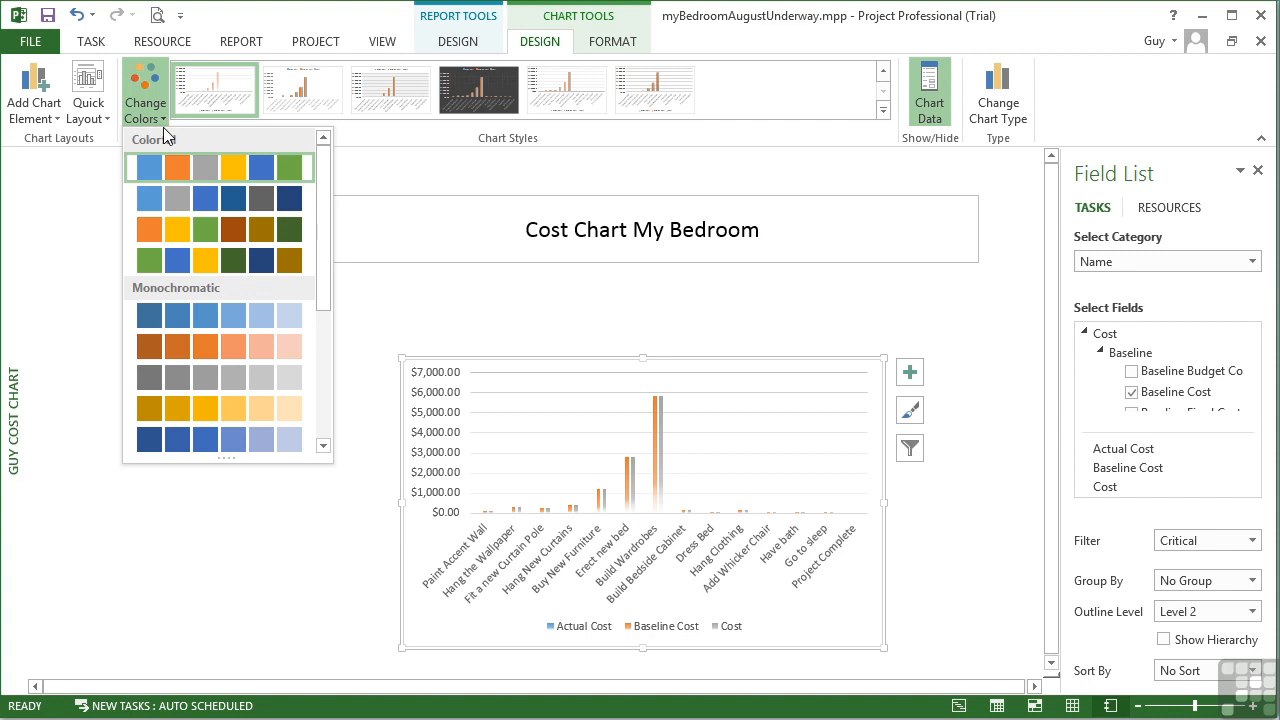
left_click(172, 314)
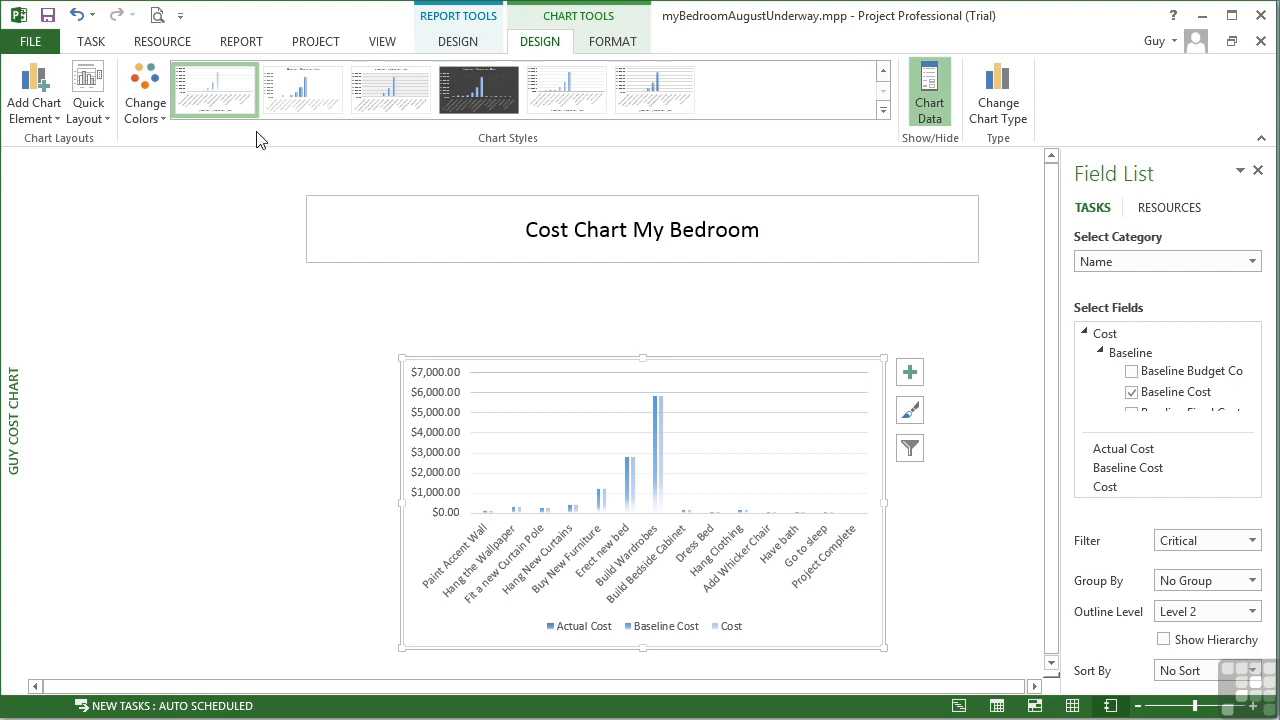
Try quick layouts and apply the one with a chart title and the legend below the plot
left_click(106, 118)
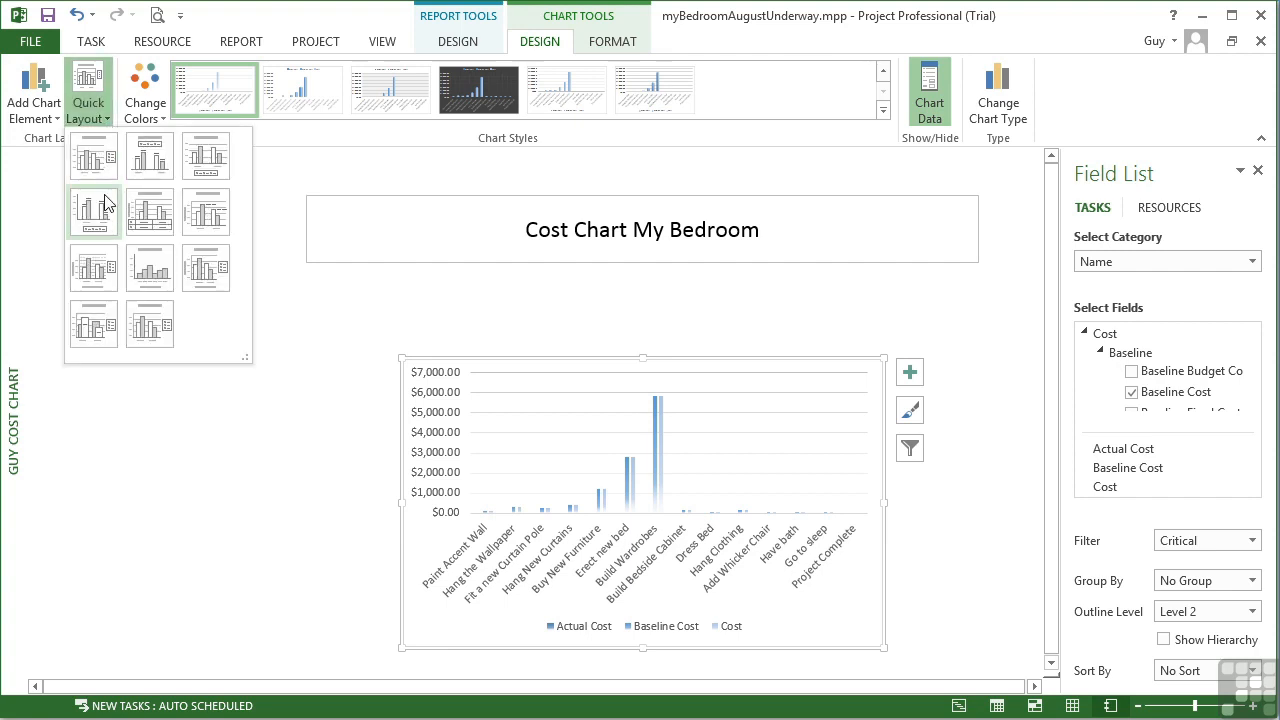
left_click(196, 268)
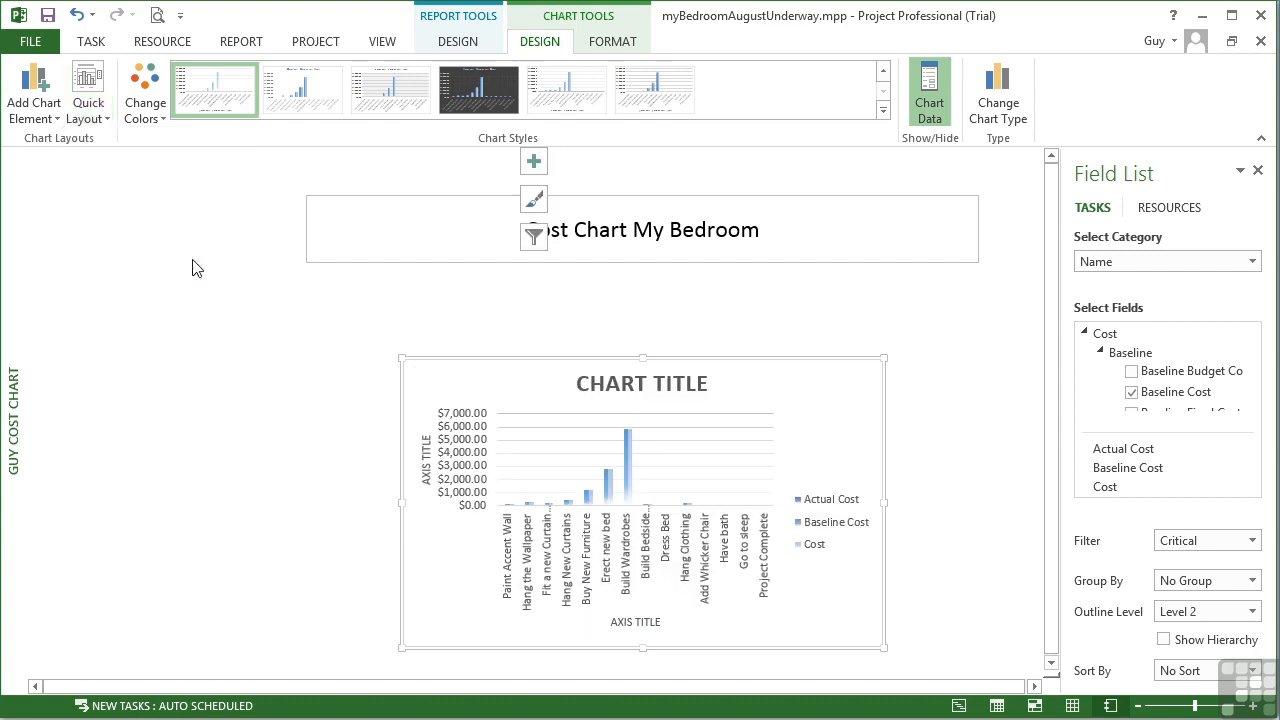
left_click(105, 128)
left_click(193, 160)
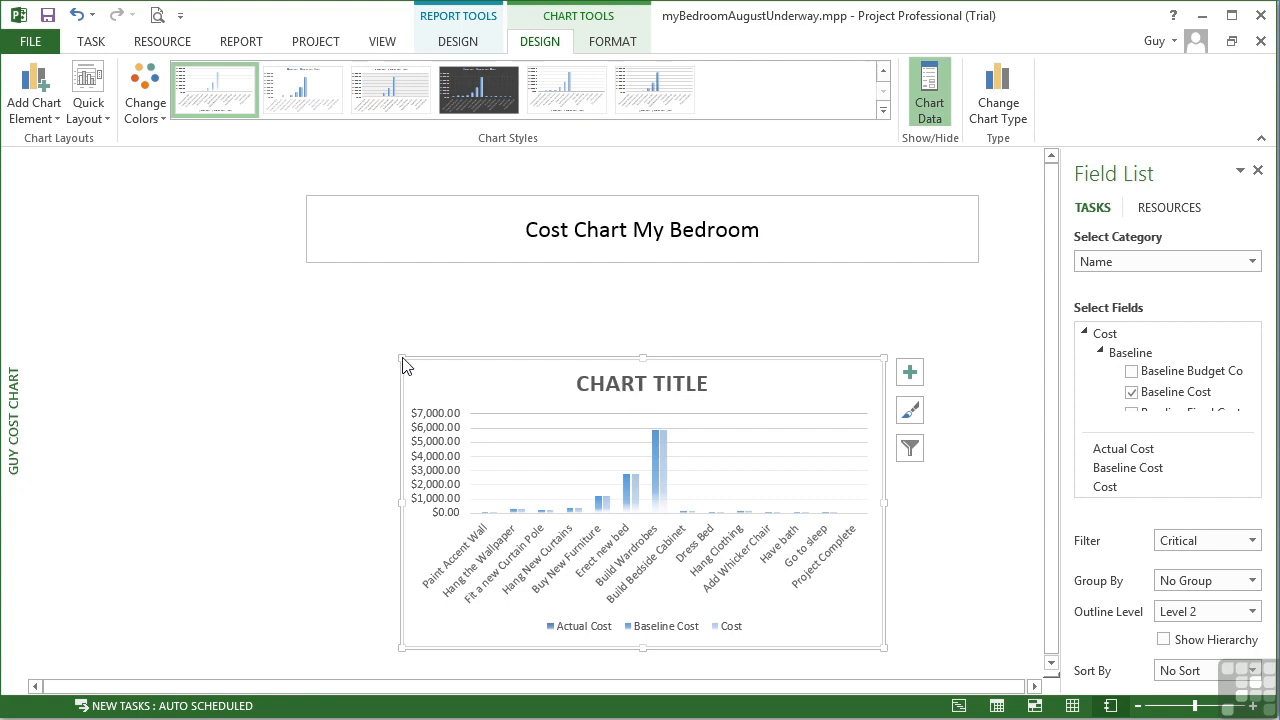
Enlarge the chart upward and to the left to fill more of the page
left_click_drag(401, 356, 179, 286)
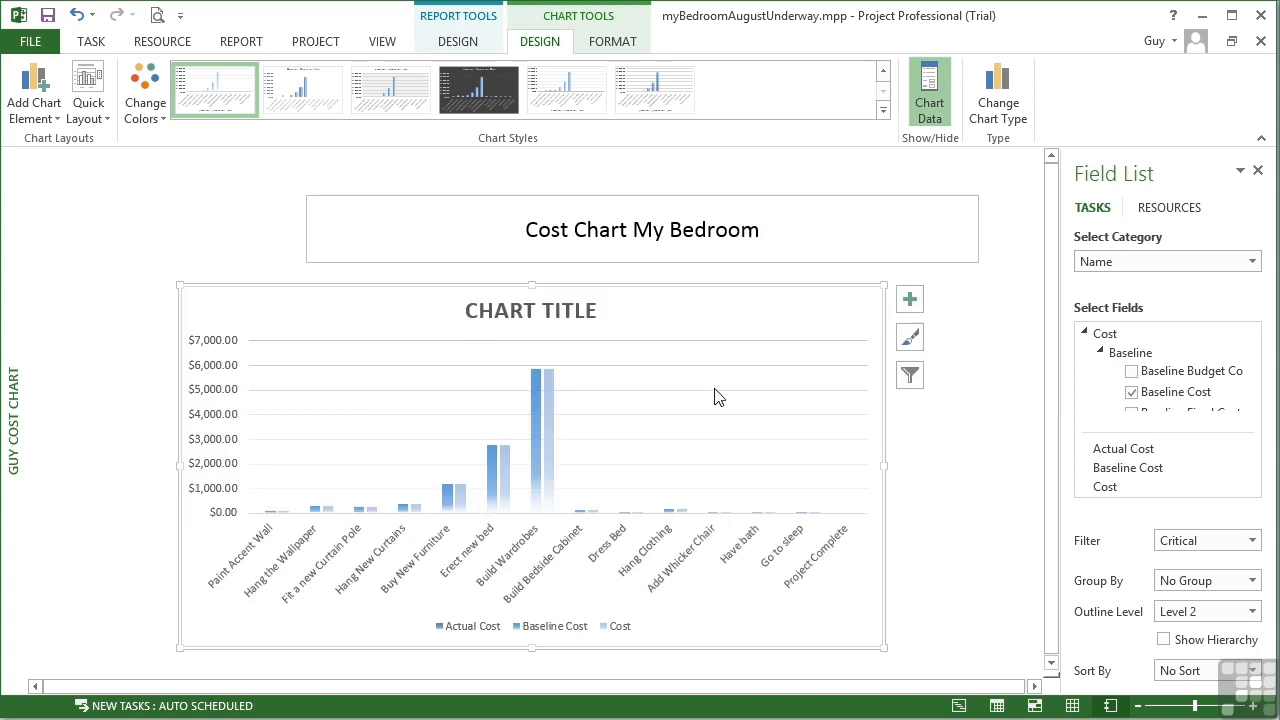
Set the report page to Landscape orientation and A4 paper size
left_click(476, 47)
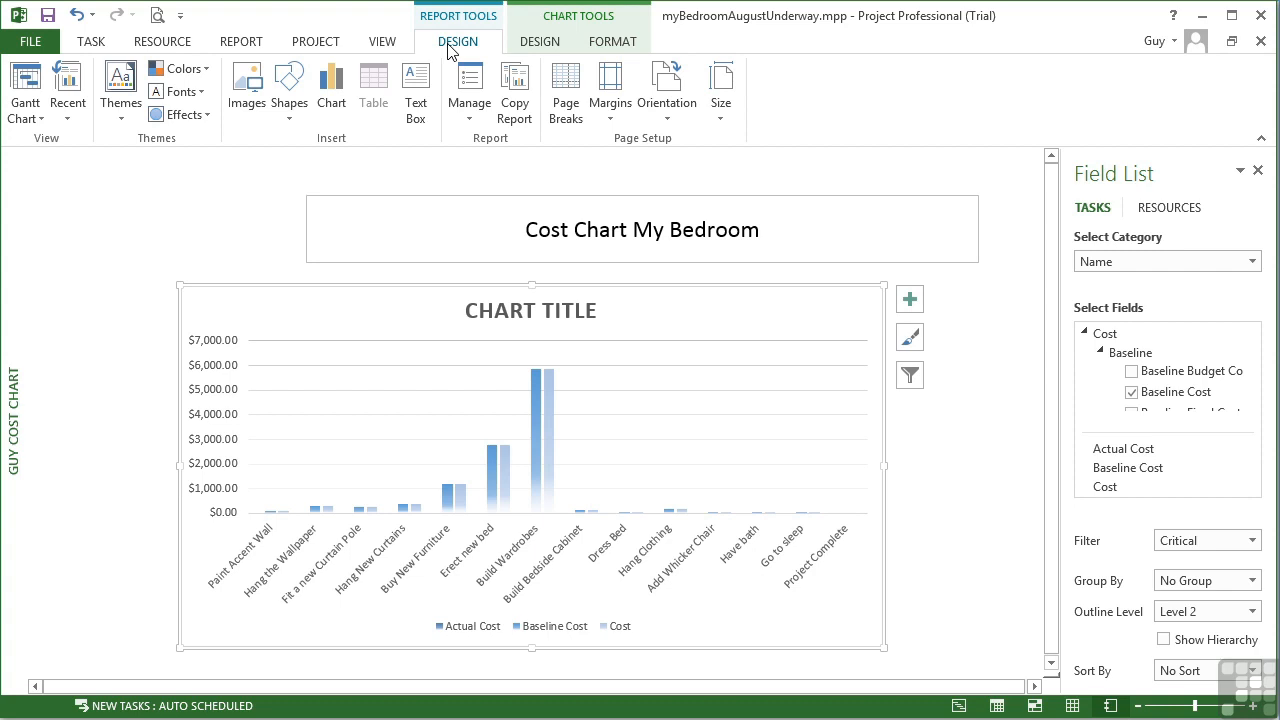
left_click(670, 112)
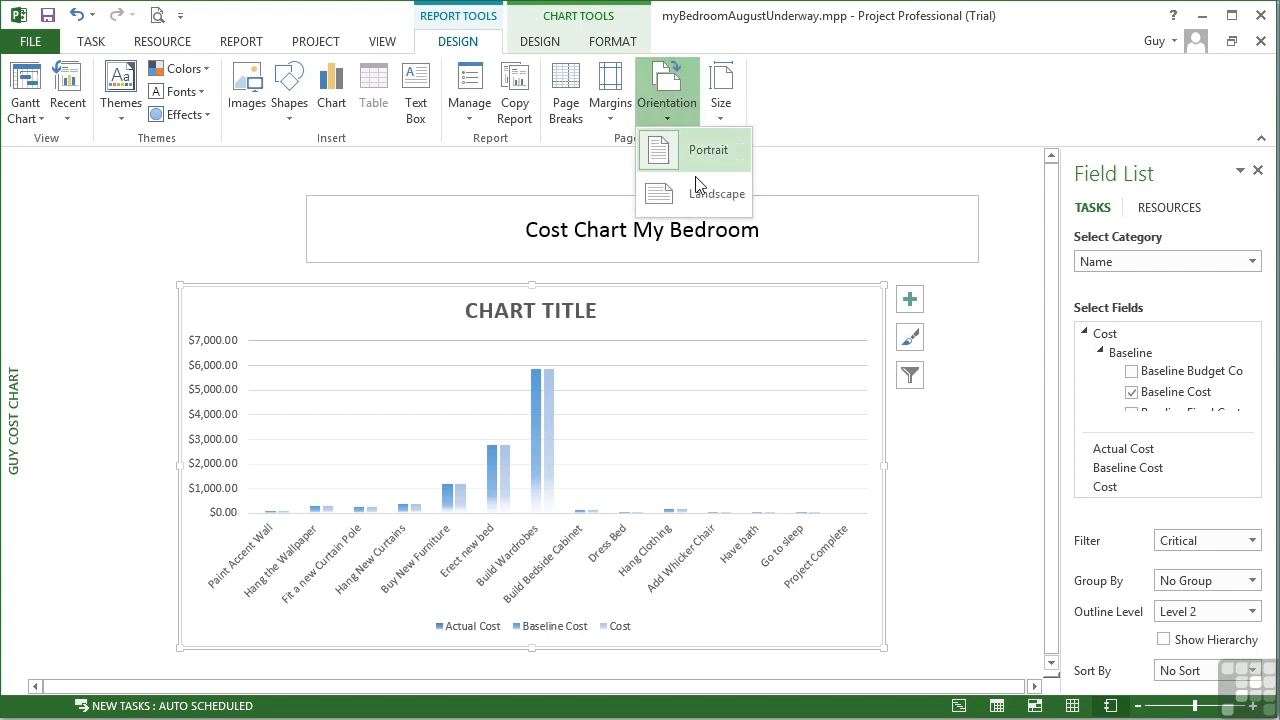
left_click(707, 192)
left_click(721, 112)
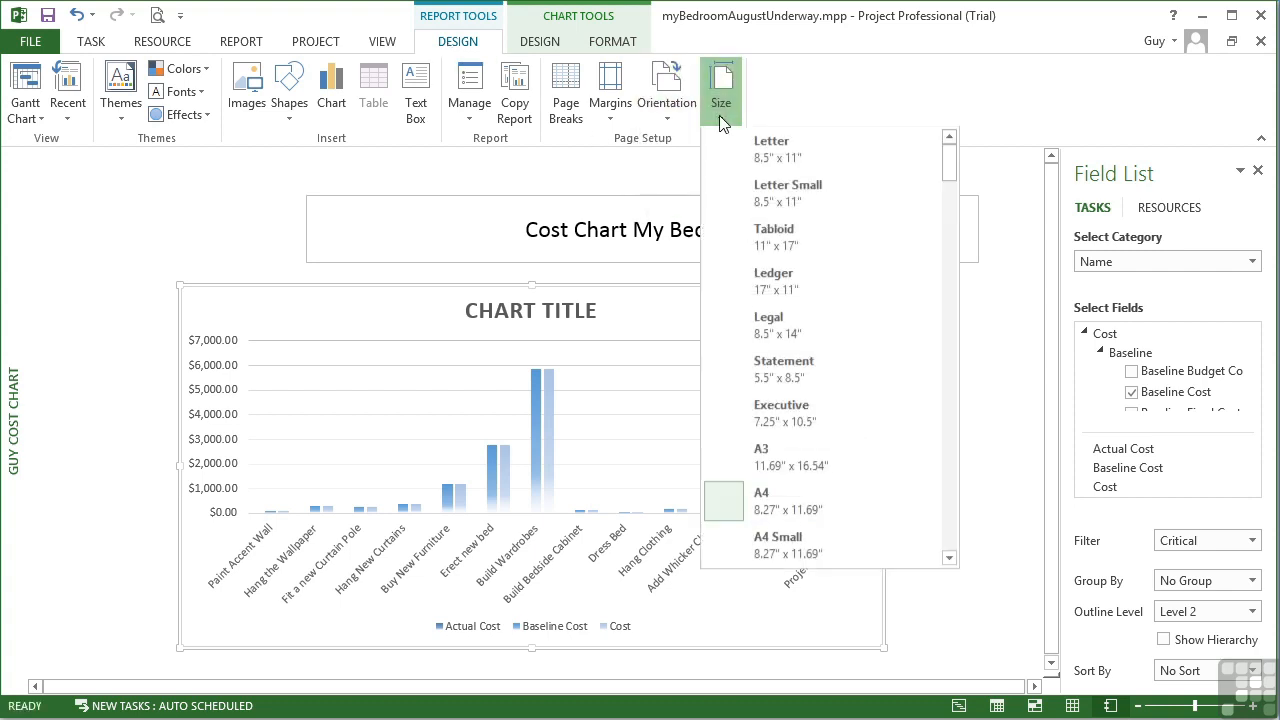
left_click(784, 494)
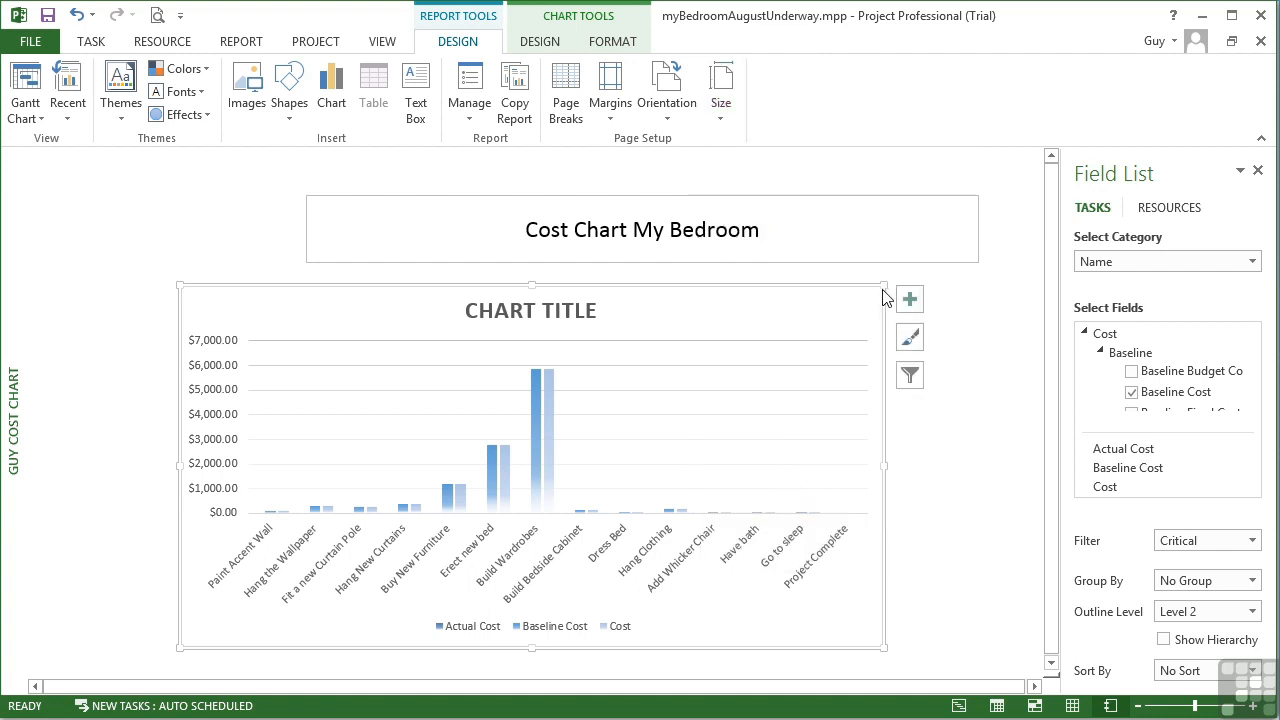
Widen the report title box on both sides to span the page
left_click(886, 251)
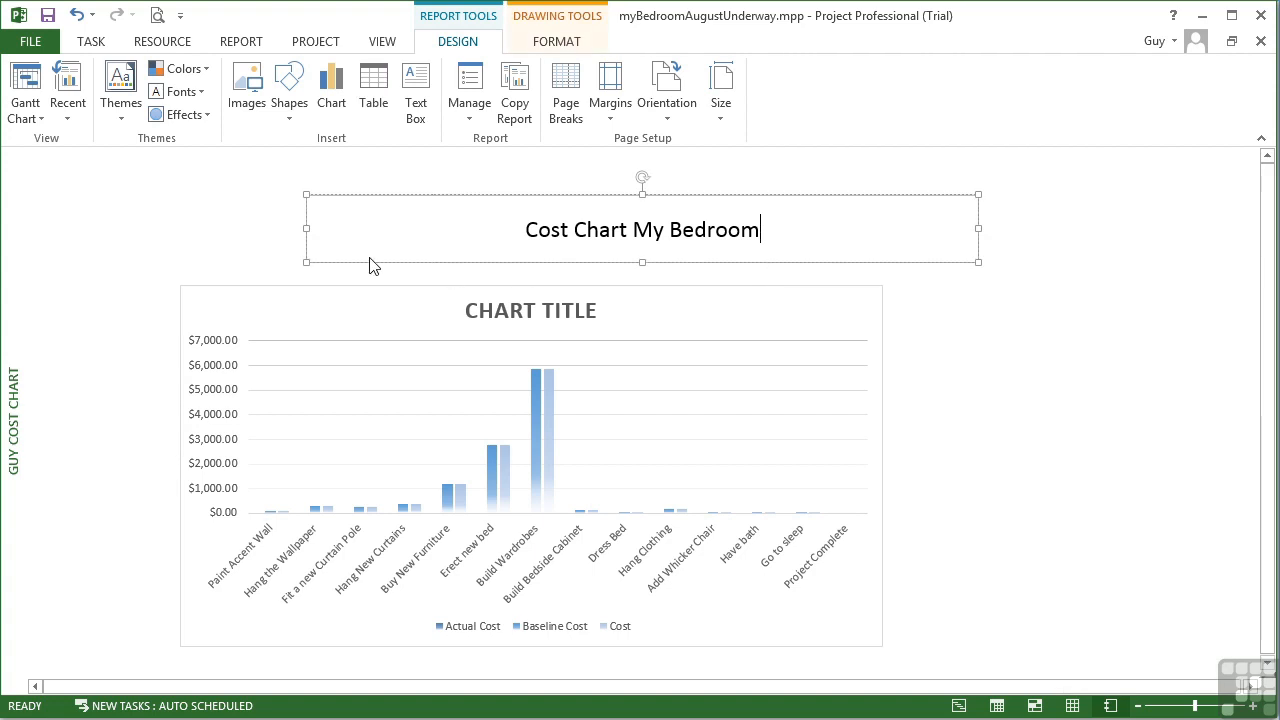
left_click_drag(306, 228, 172, 228)
left_click_drag(980, 234, 1146, 234)
Widen the chart to the right so it matches the title box width
left_click(886, 341)
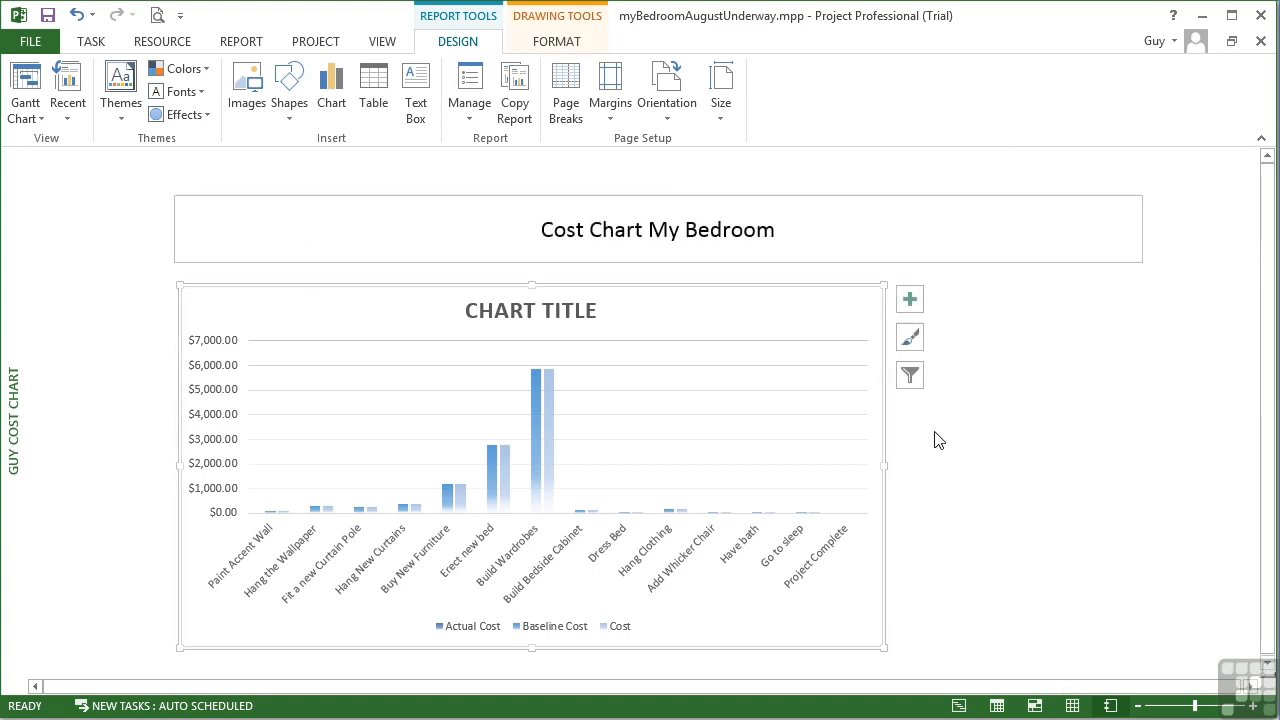
left_click(889, 607)
left_click(883, 583)
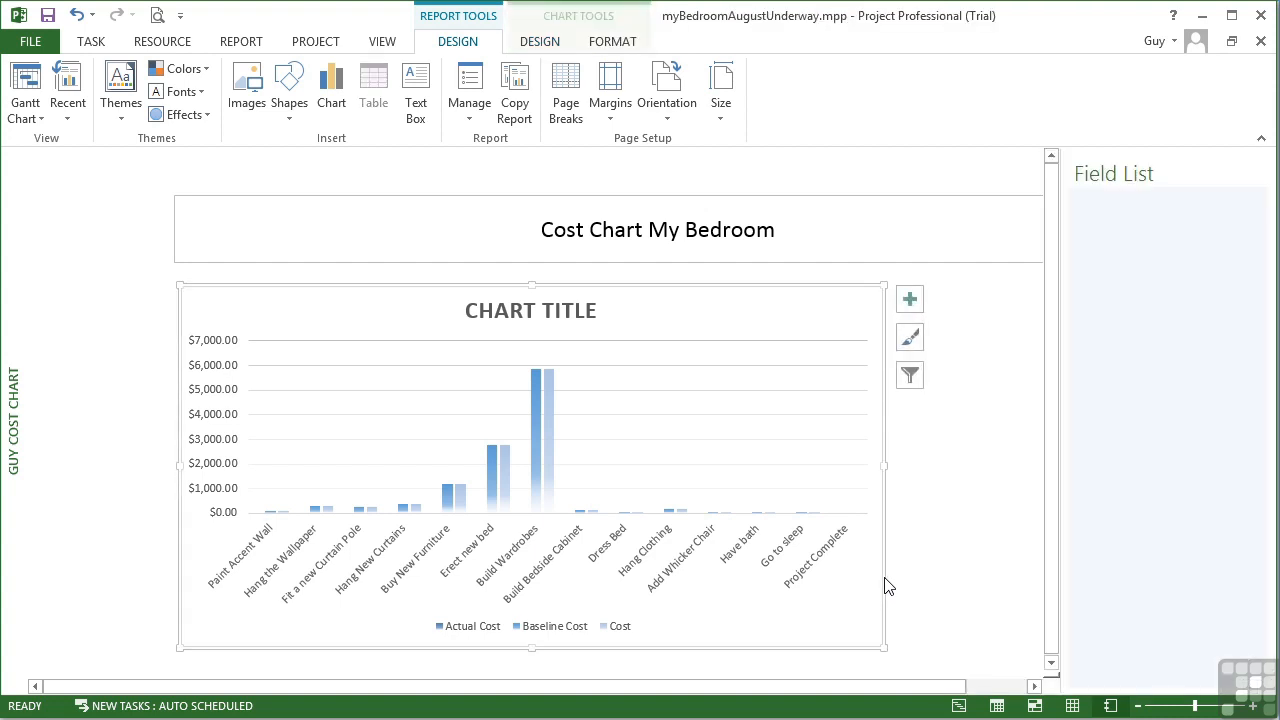
left_click_drag(888, 464, 1017, 471)
left_click_drag(946, 686, 1026, 690)
left_click_drag(941, 465, 983, 457)
left_click_drag(880, 689, 684, 689)
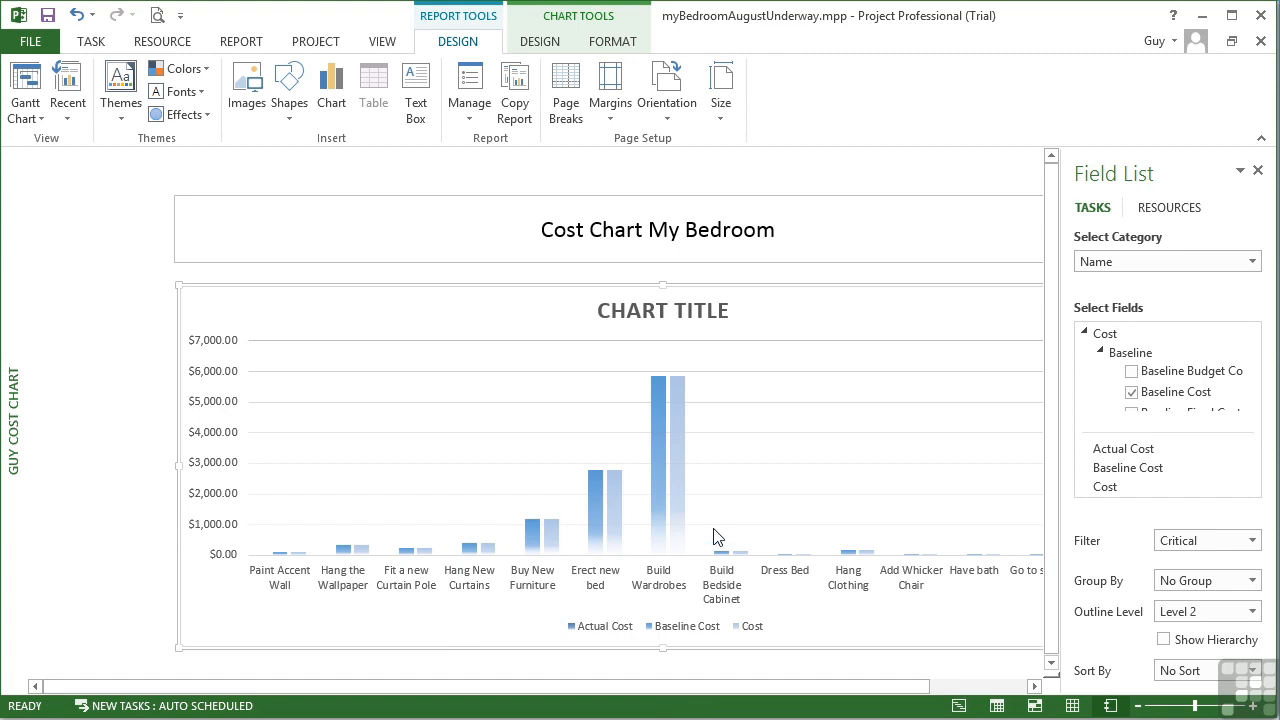
Preview the report in the print view, then return to the report
left_click(46, 40)
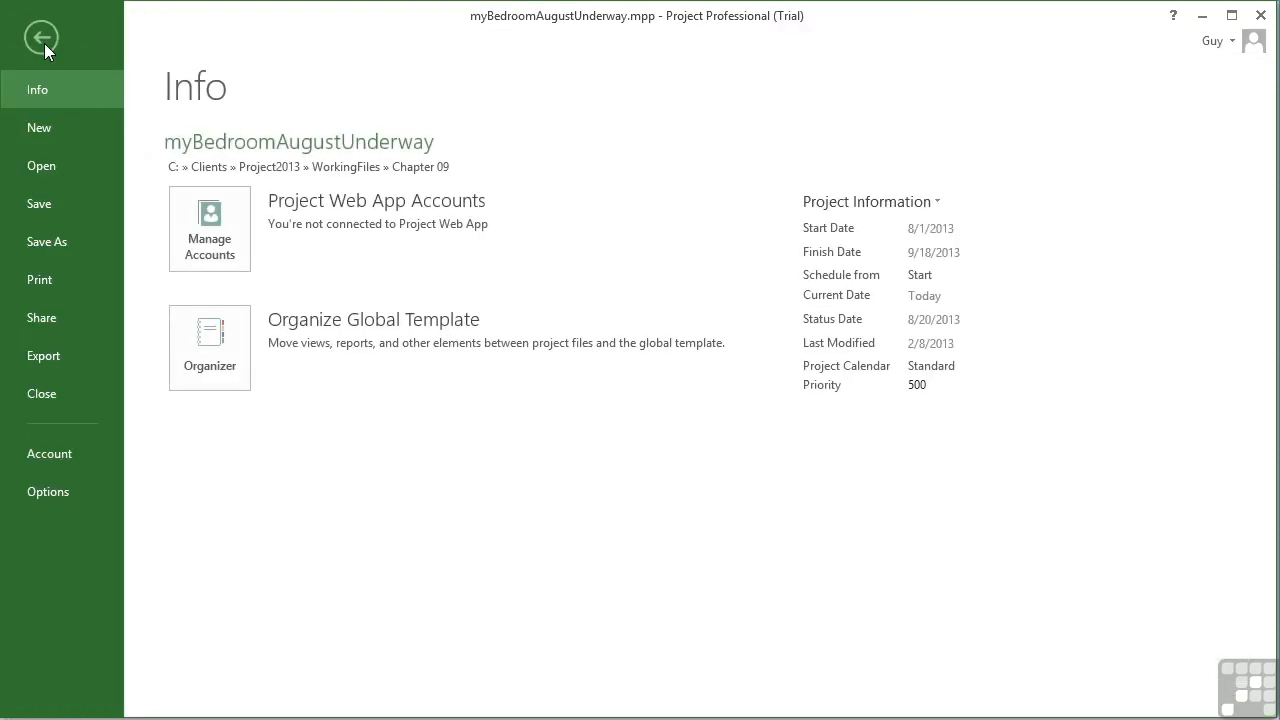
left_click(42, 279)
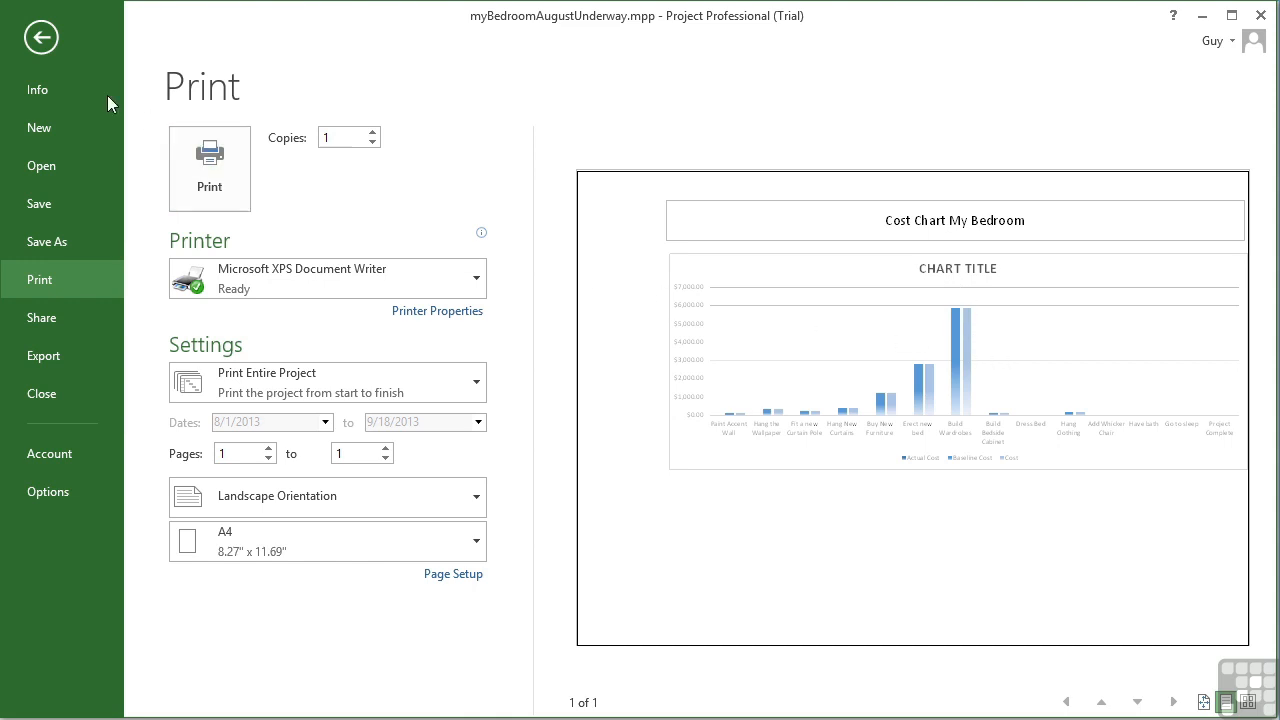
left_click(41, 38)
Delete the chart title, undoing the accidental deletion of the whole chart
left_click(678, 320)
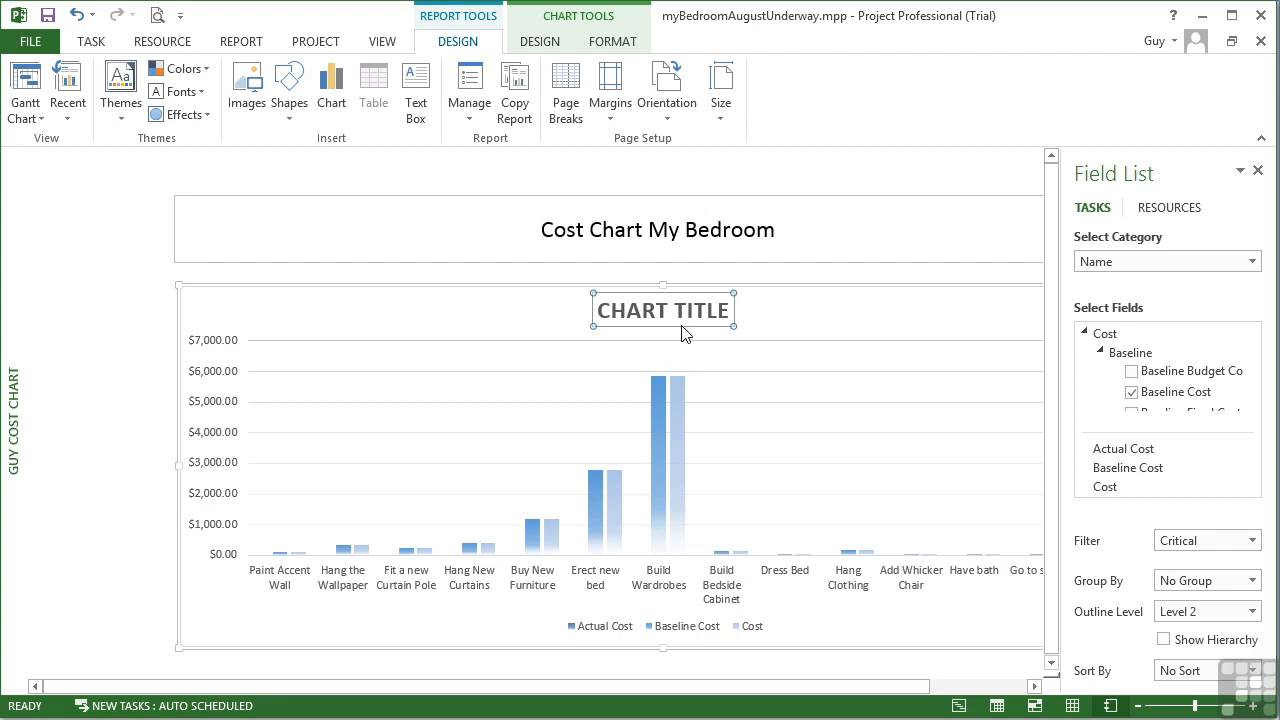
double_click(641, 321)
left_click(748, 329)
left_click(707, 325)
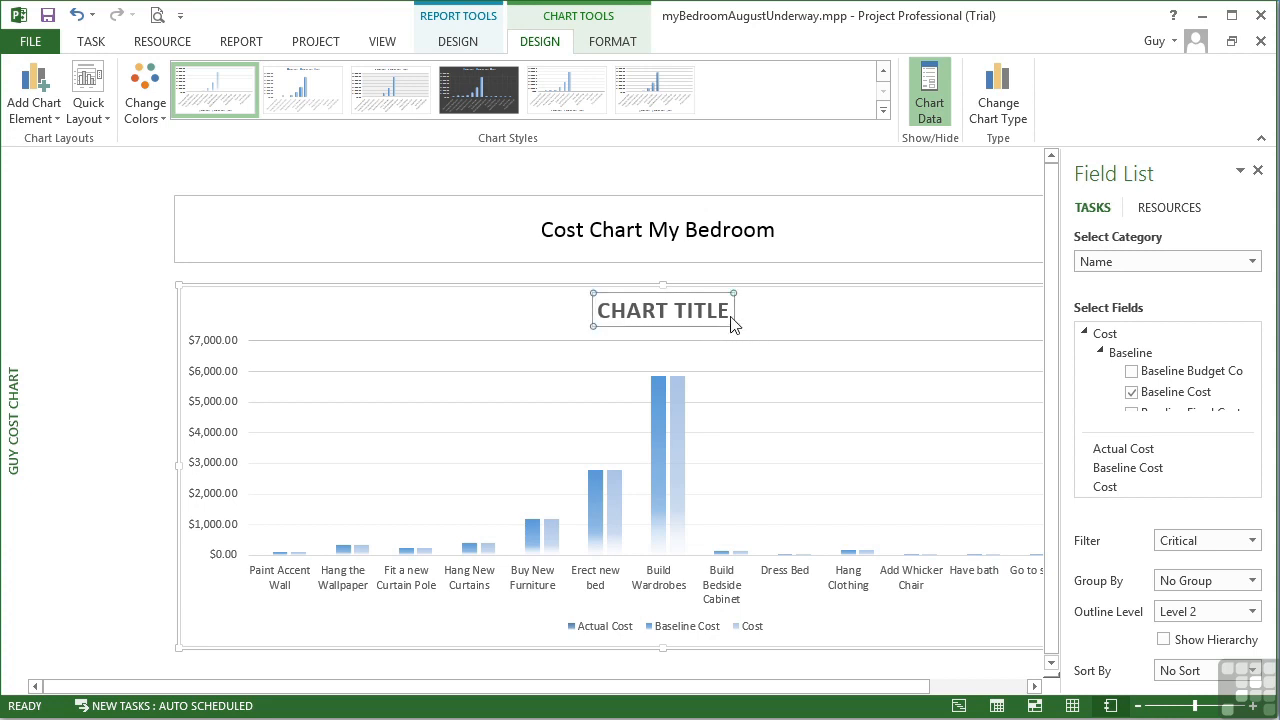
key("Delete")
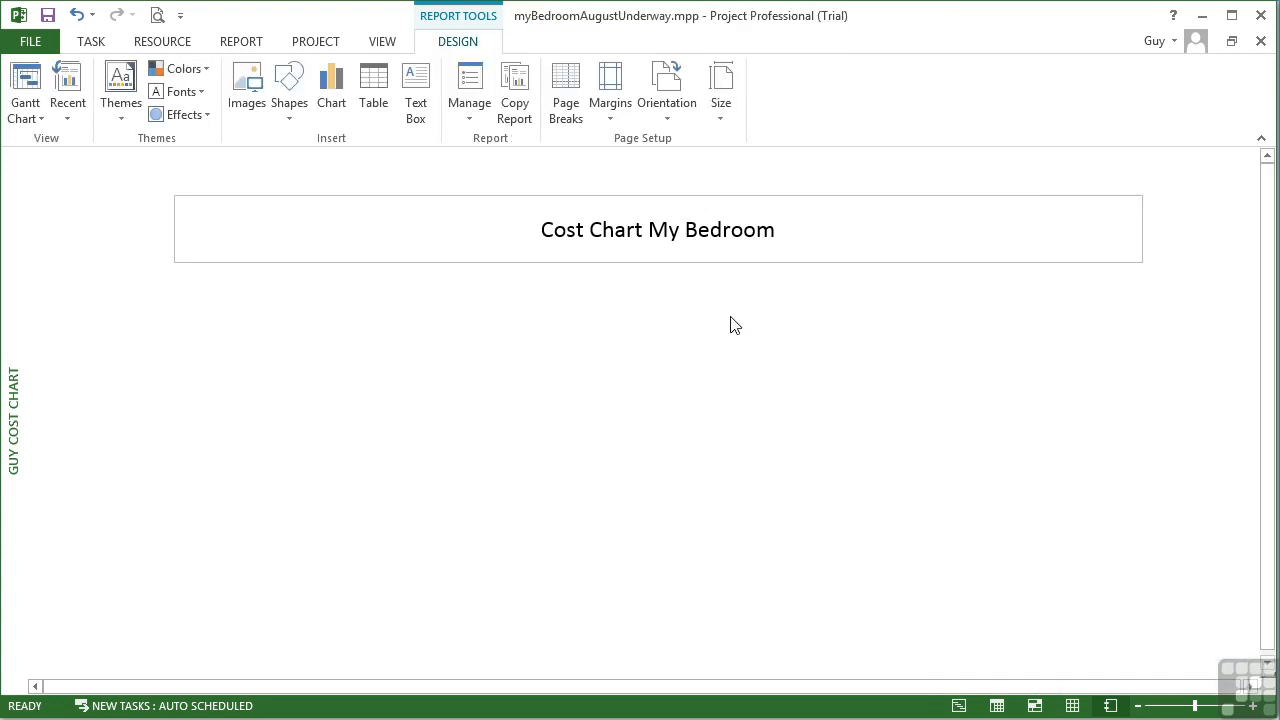
key("ctrl+z")
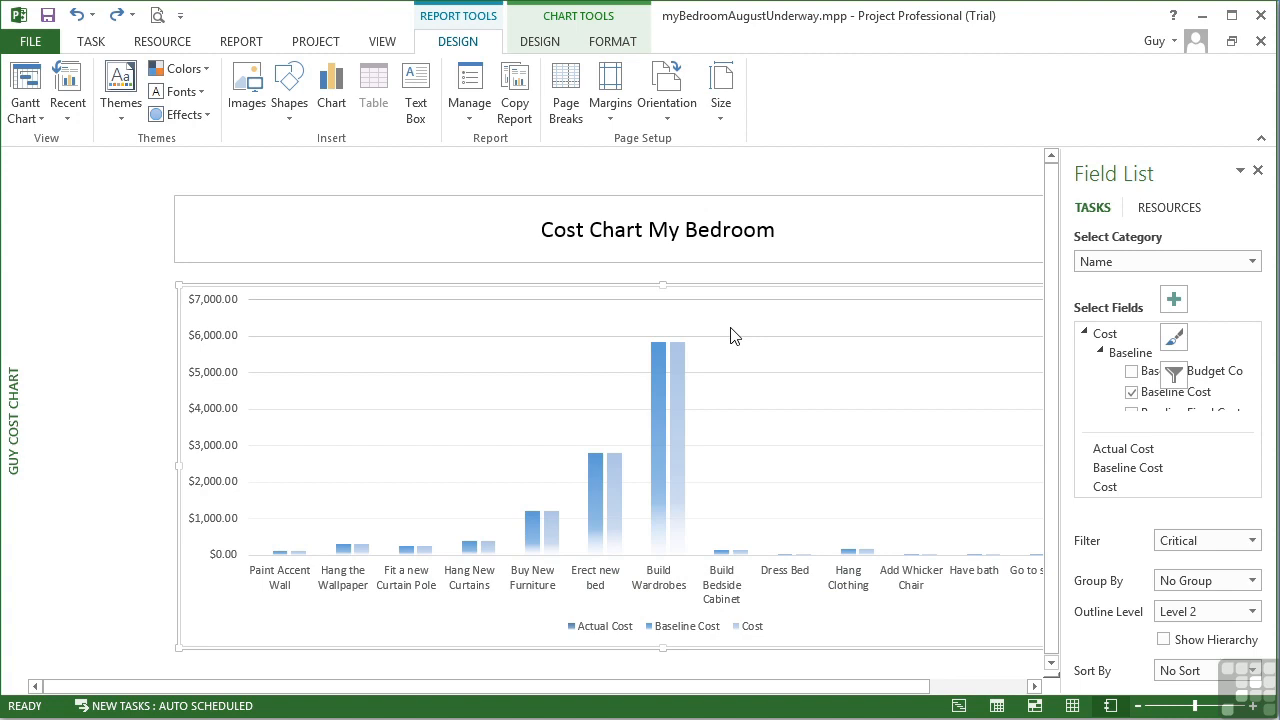
Narrow the chart from its right edge so it fits within the page
left_click_drag(926, 688, 1034, 690)
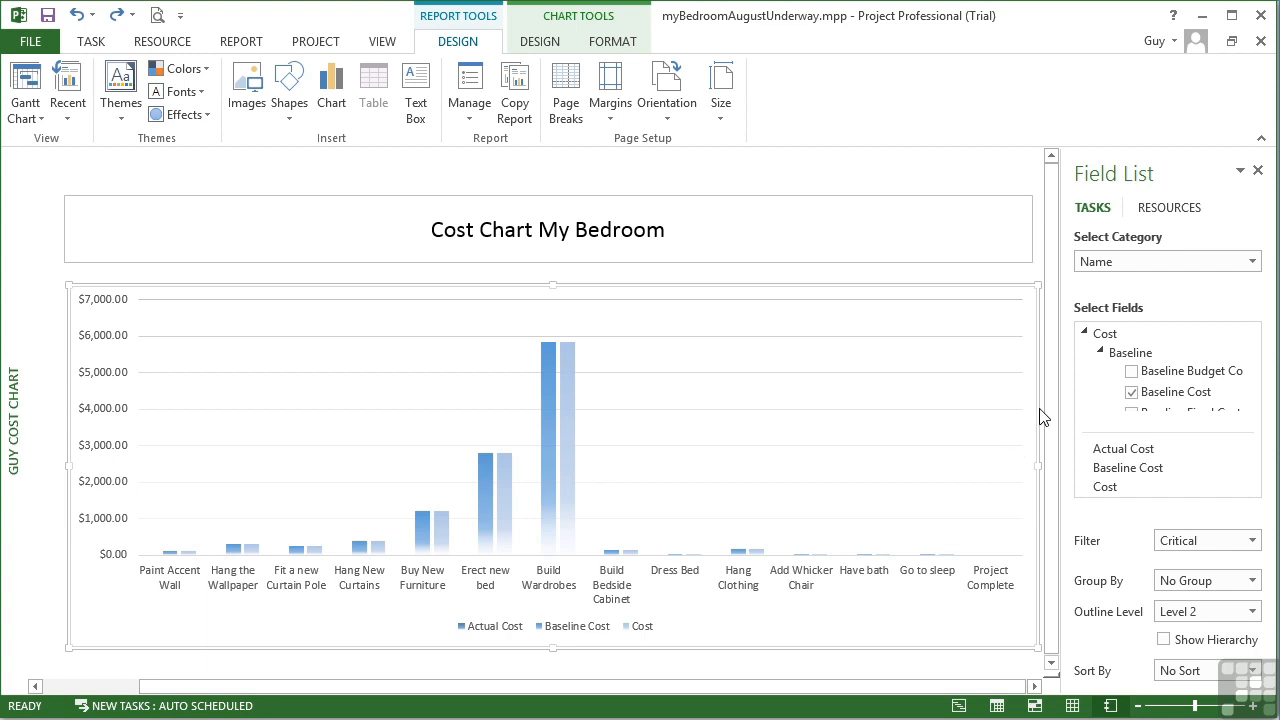
left_click_drag(1038, 466, 946, 478)
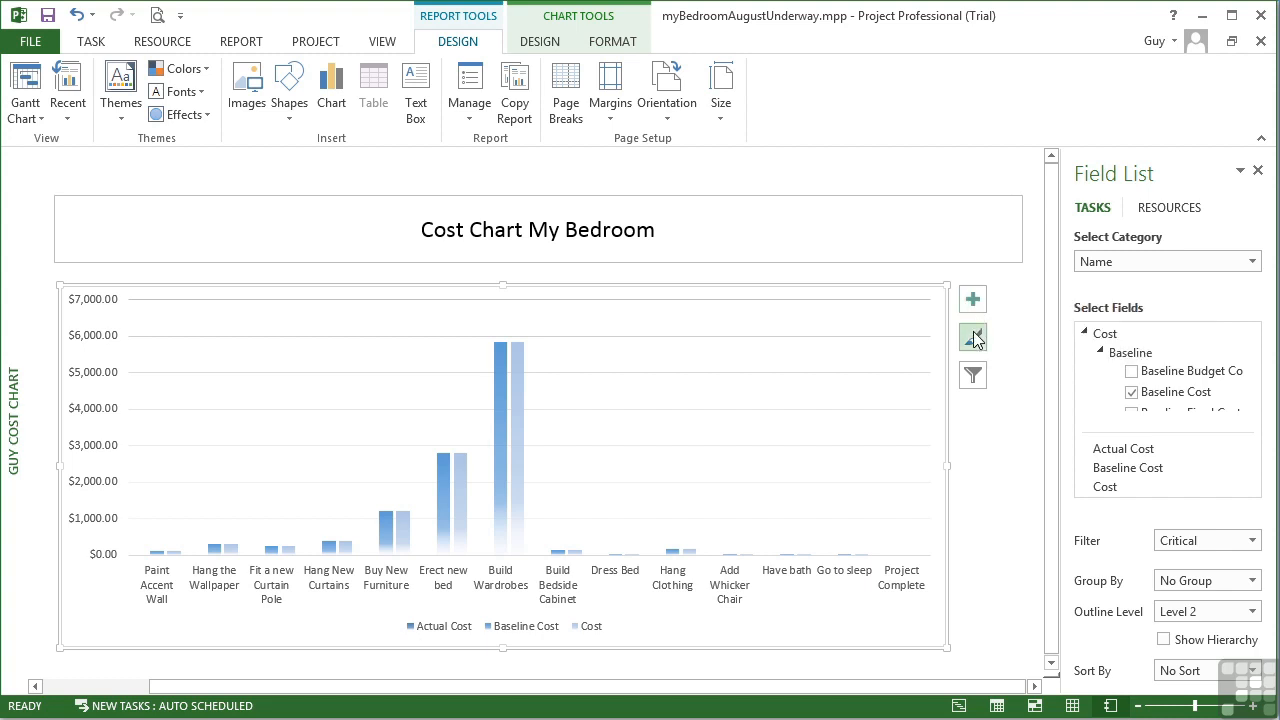
Review the chart element options for the chart title and axes without keeping changes
left_click(974, 303)
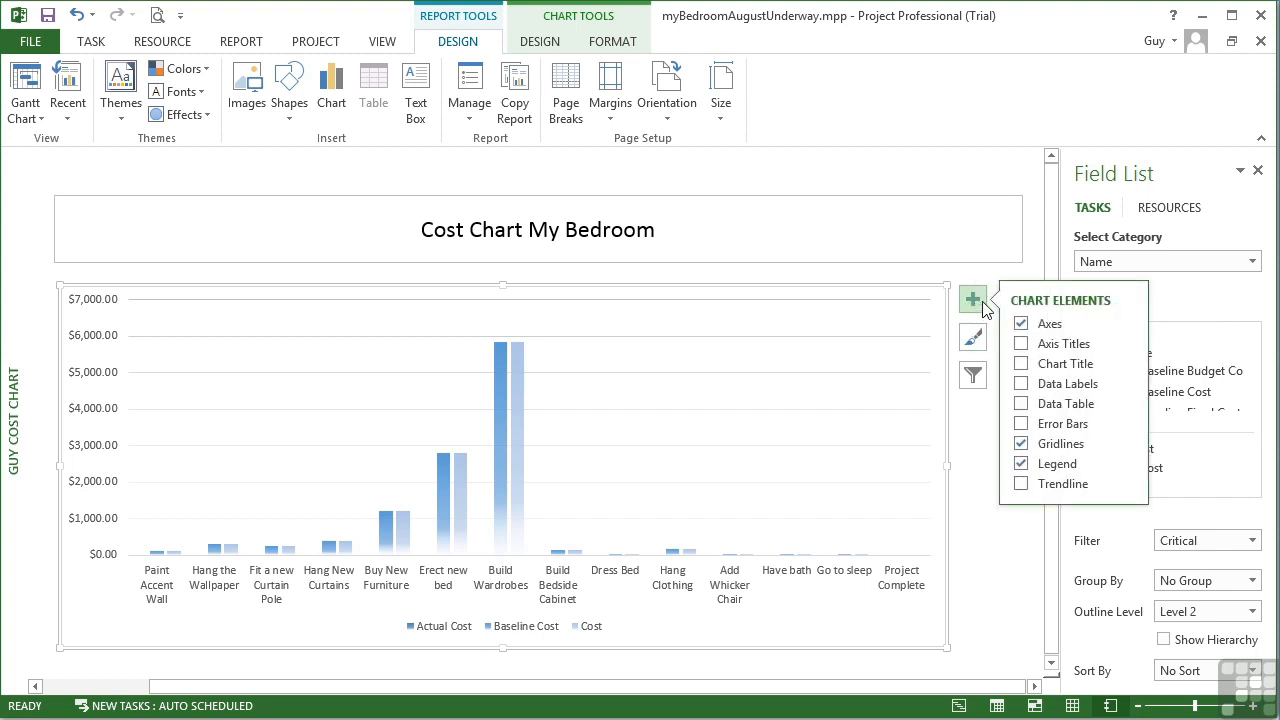
left_click(1022, 364)
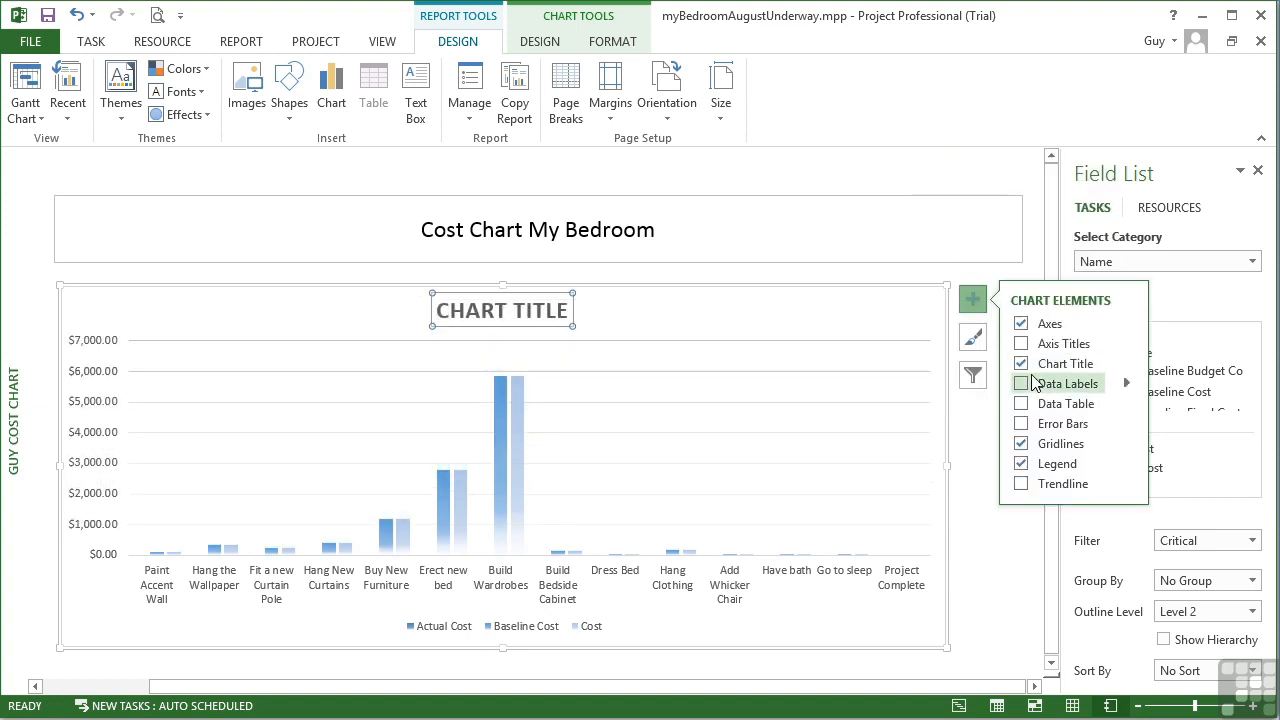
left_click(1021, 365)
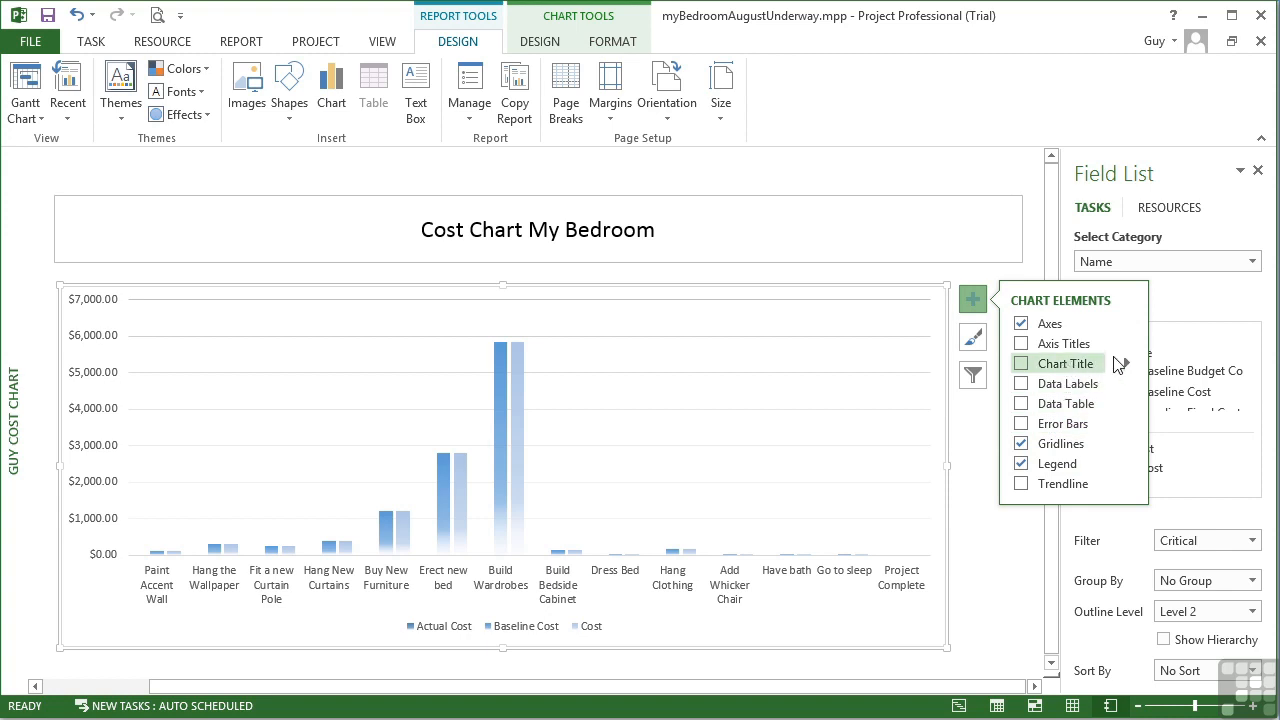
left_click(1125, 366)
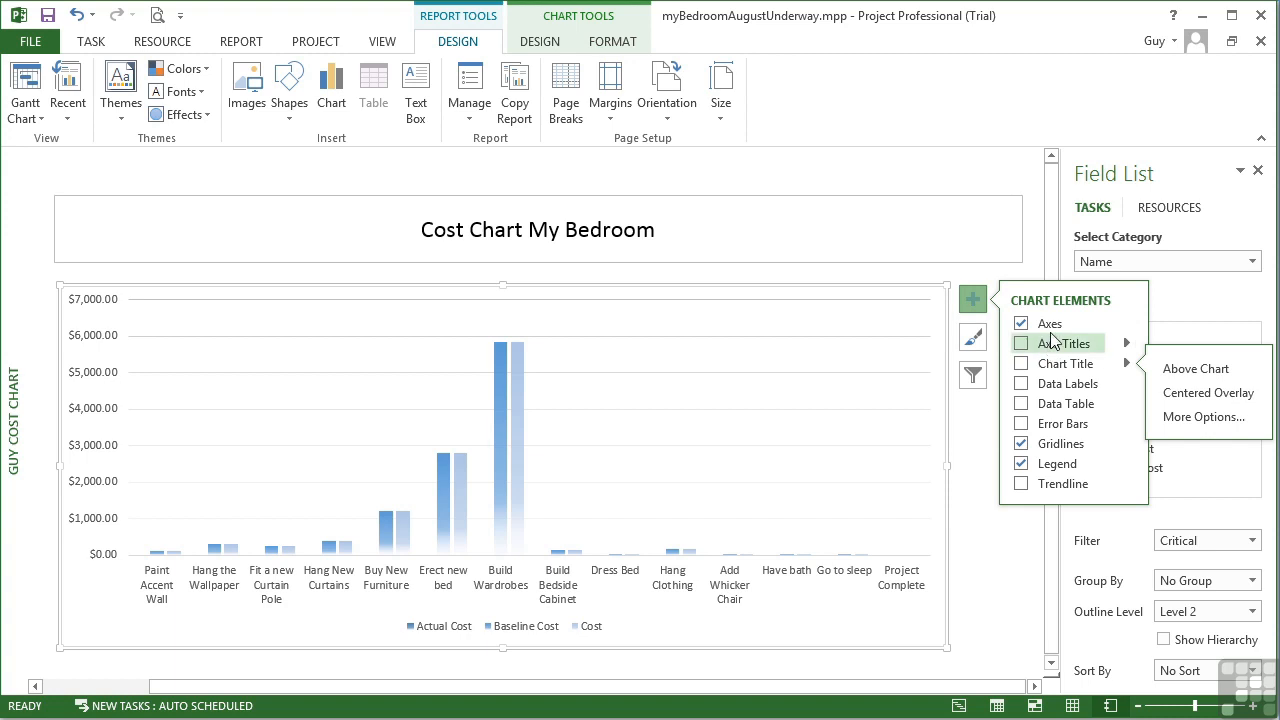
left_click(1126, 323)
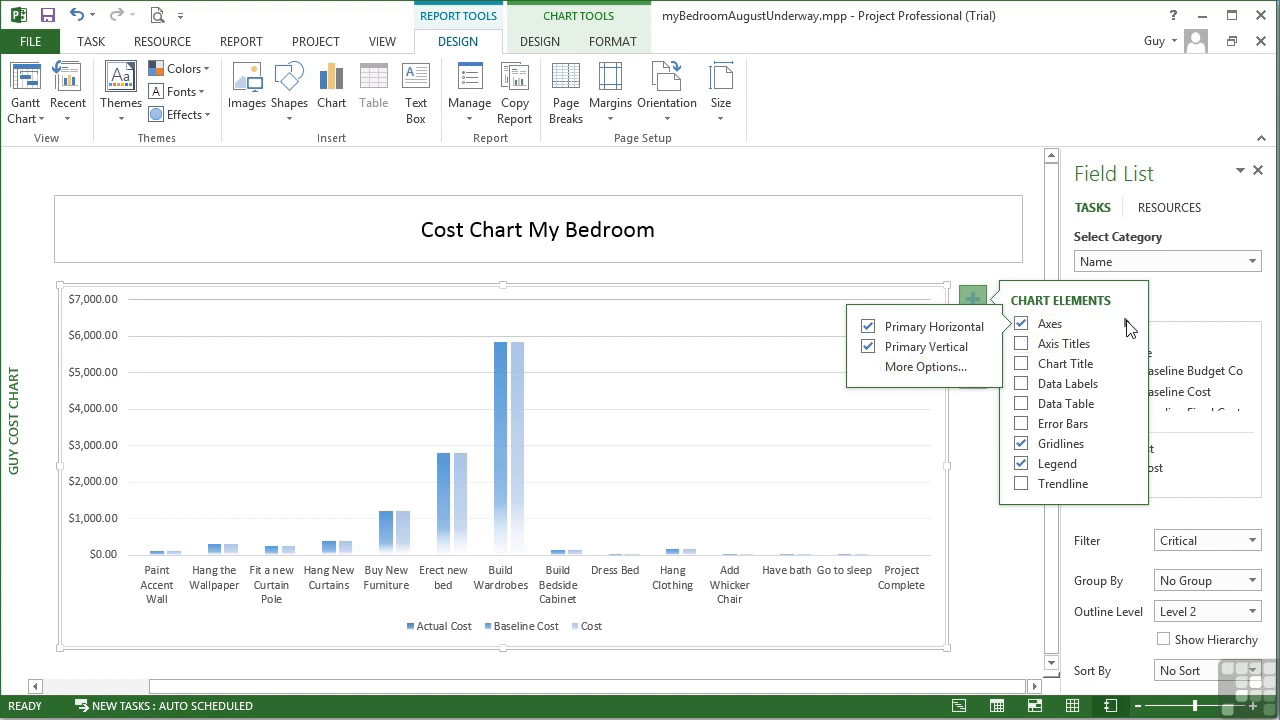
left_click(997, 292)
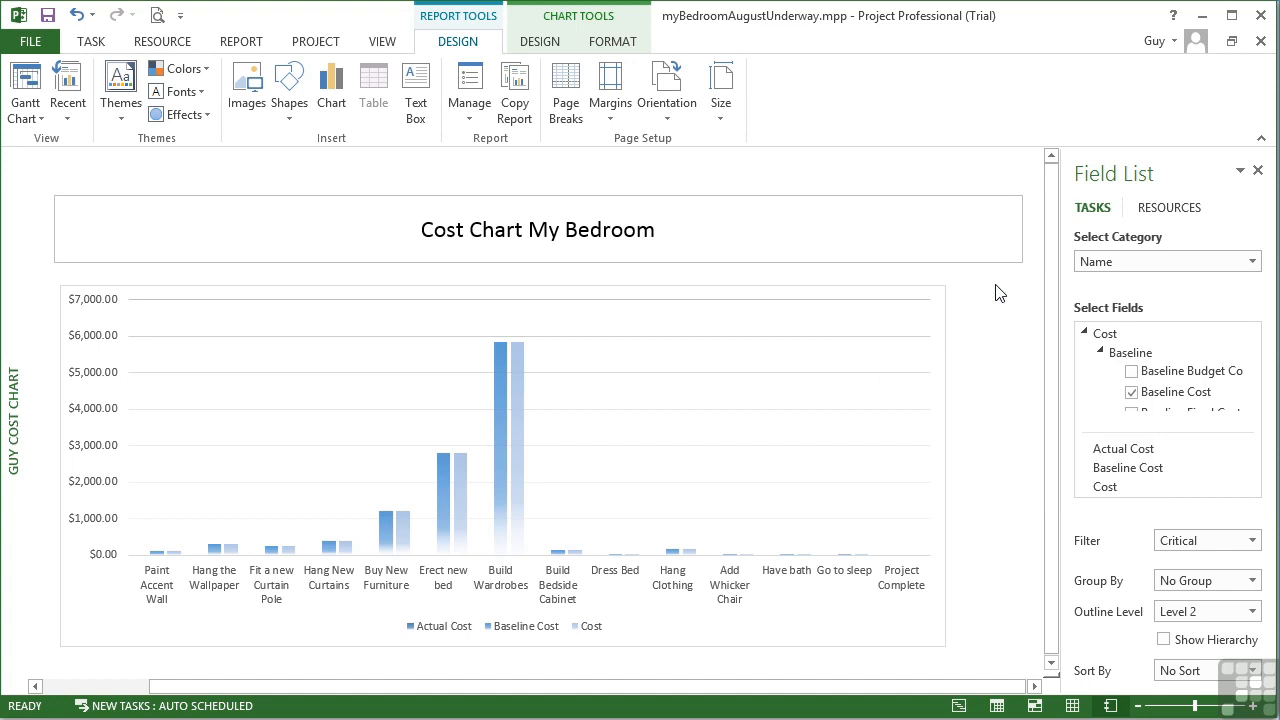
left_click(926, 313)
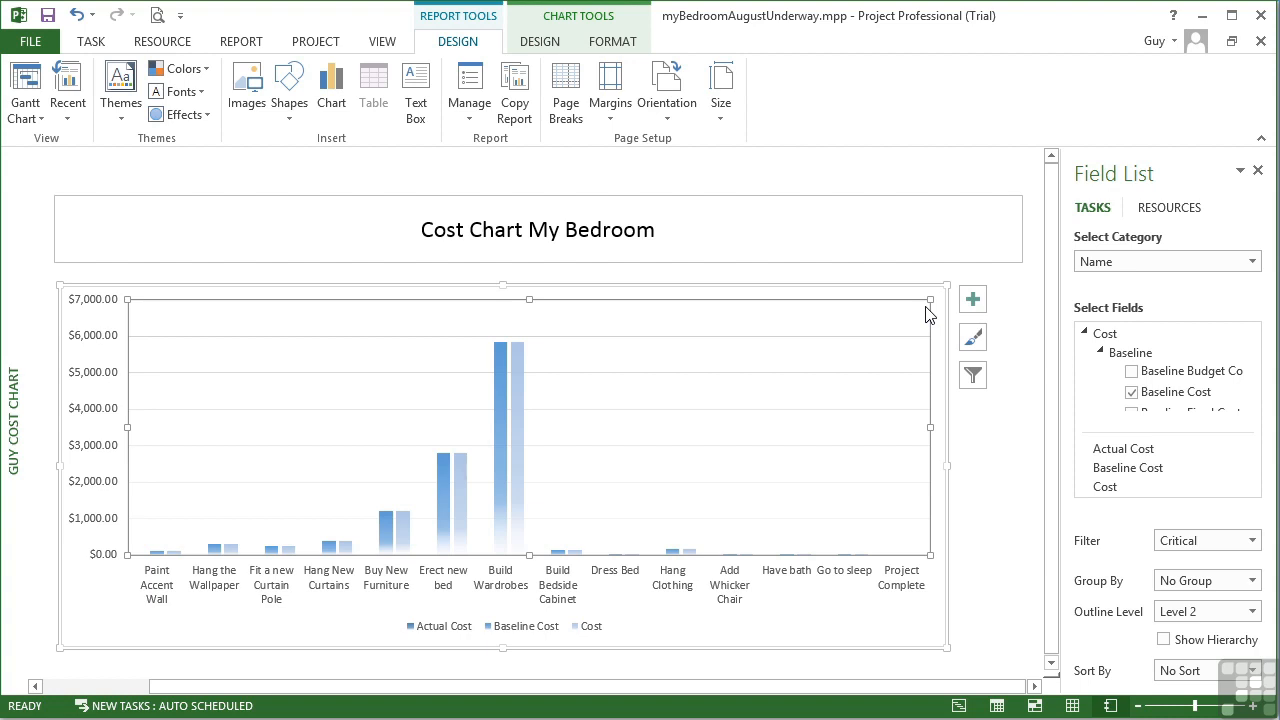
Open the list of custom reports to find the Guy Cost Chart
left_click(234, 44)
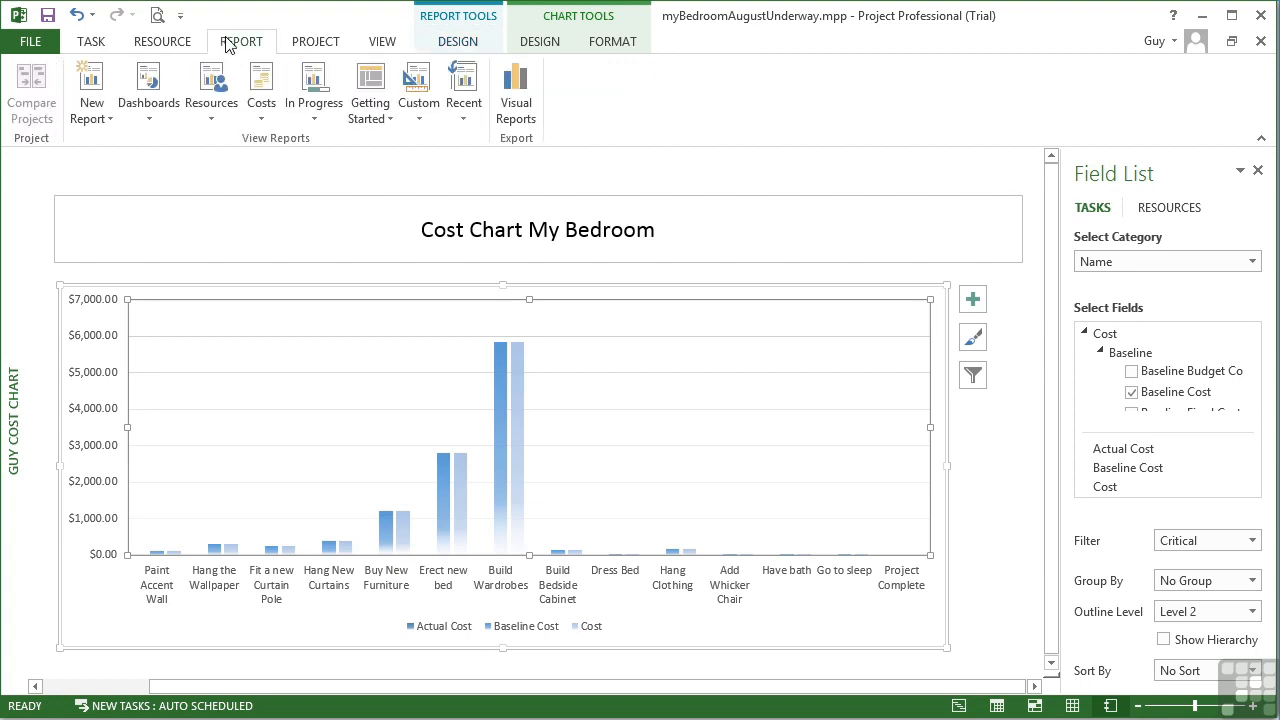
left_click(420, 126)
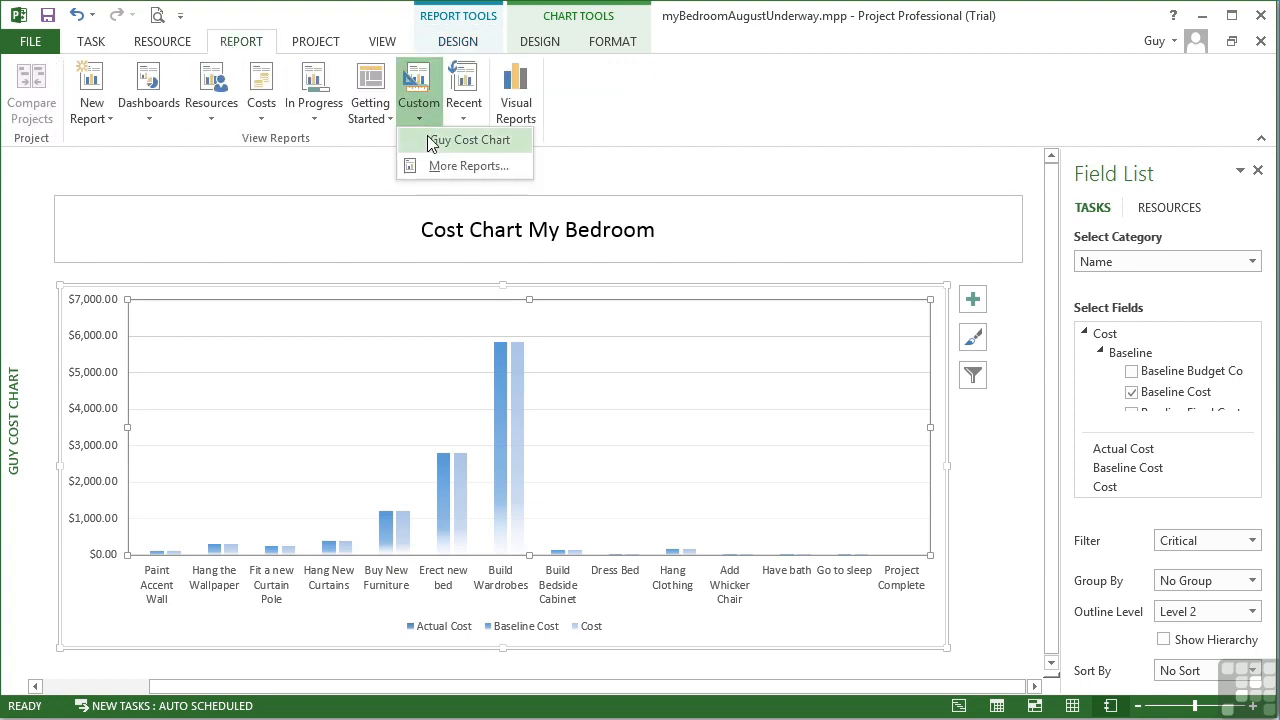